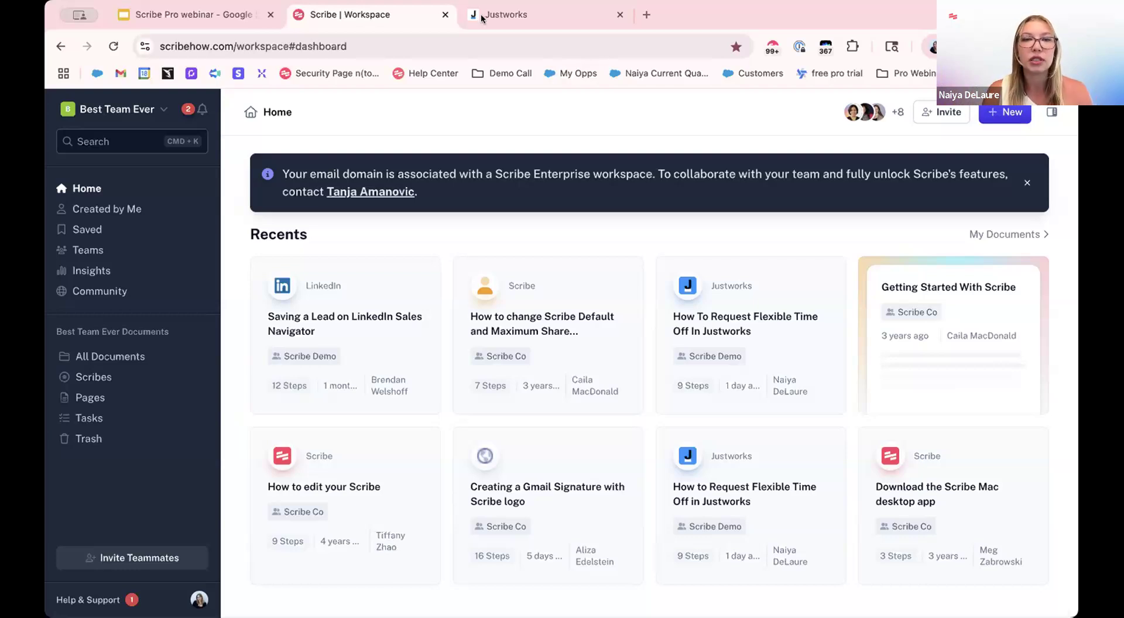
# Switch to the Justworks company directory and start a new Scribe capture there
pyautogui.click(524, 18)
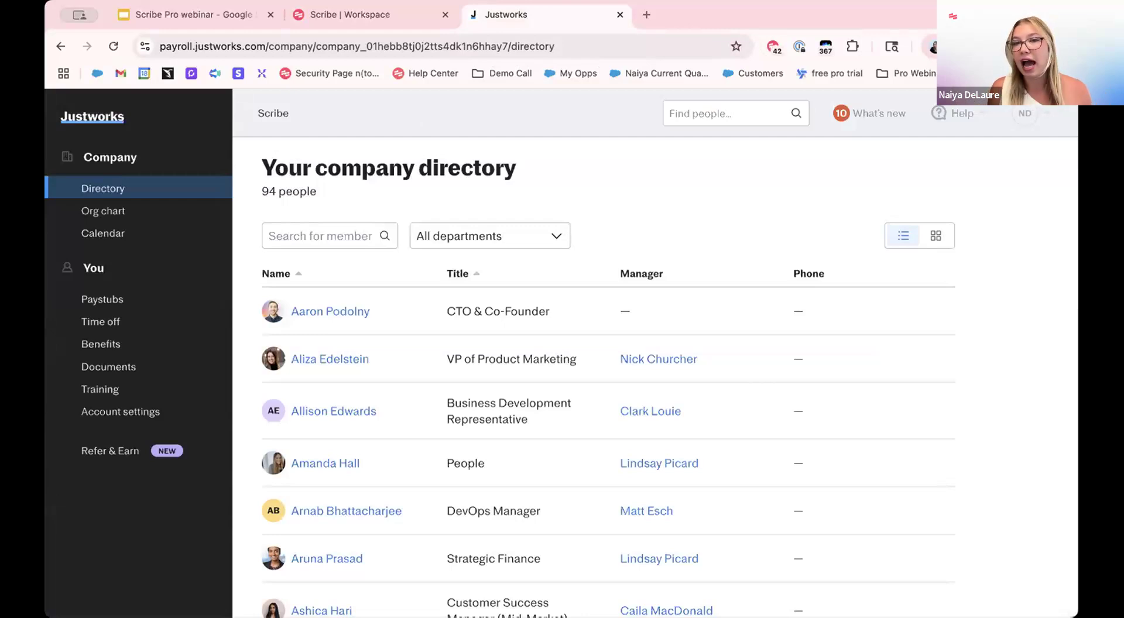
pyautogui.click(771, 47)
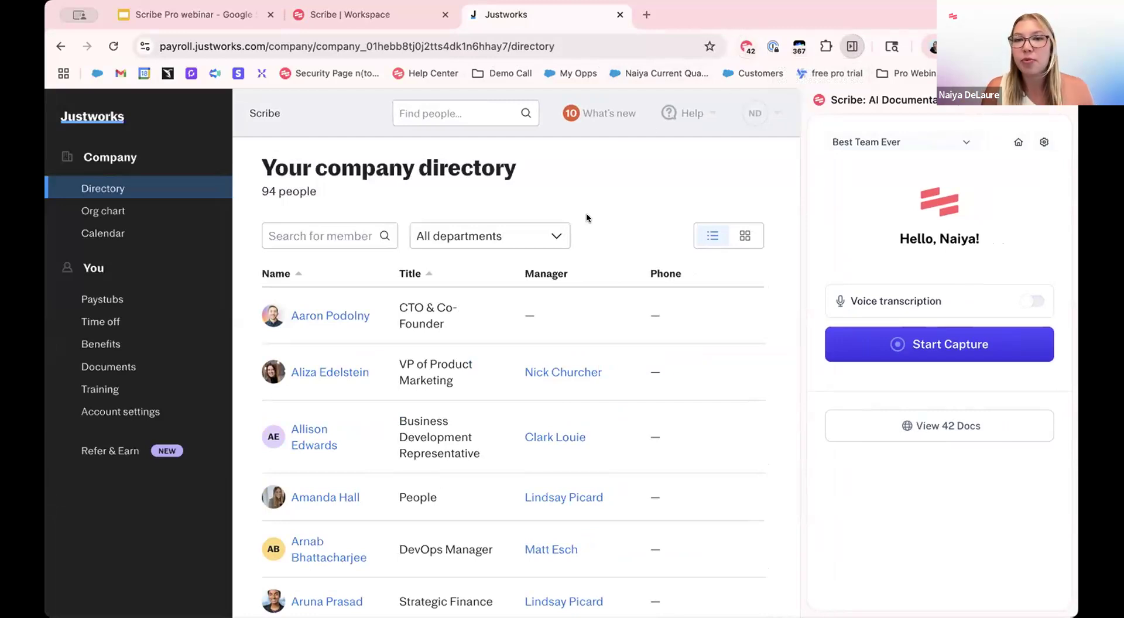
pyautogui.click(969, 344)
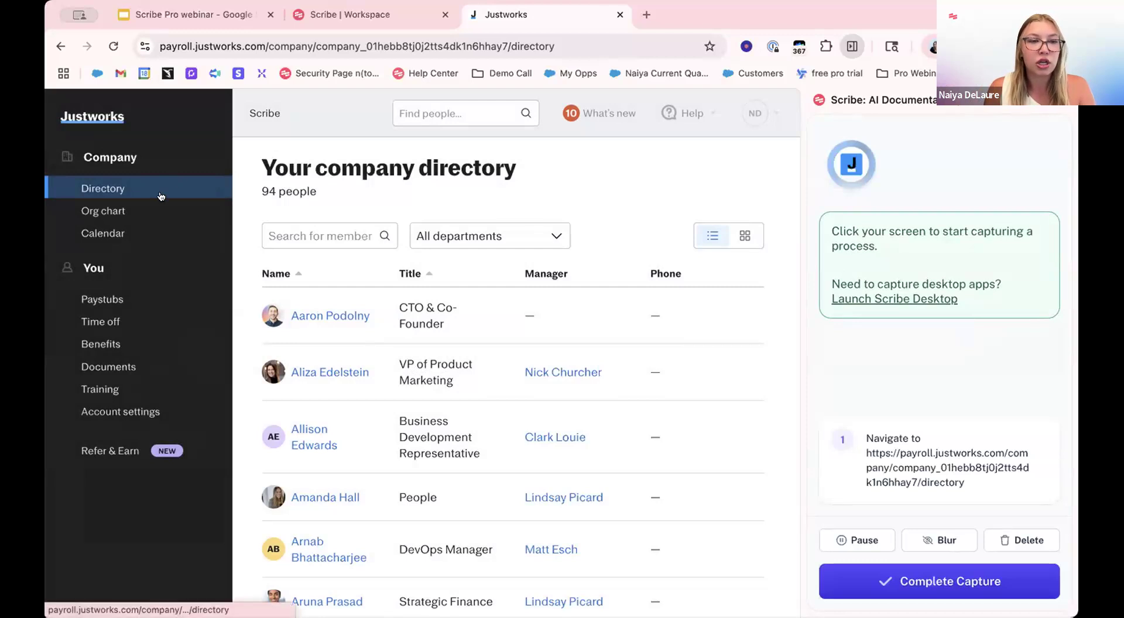
# Go to the Time off page in Justworks and open a new time off request form
pyautogui.scroll(-2, 160, 197)
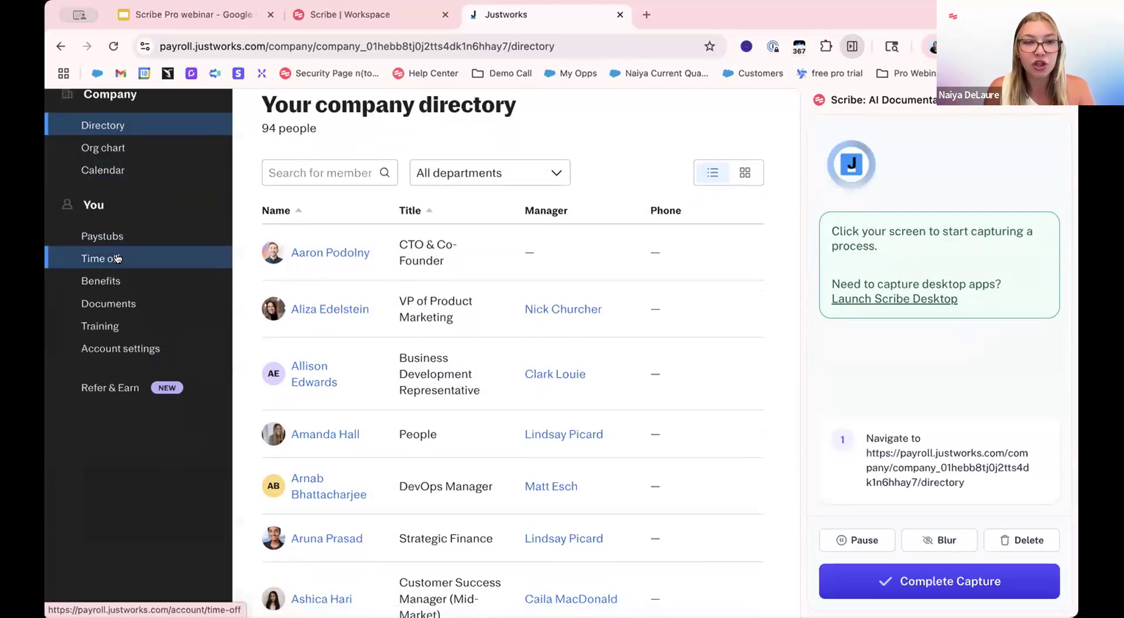
pyautogui.click(117, 258)
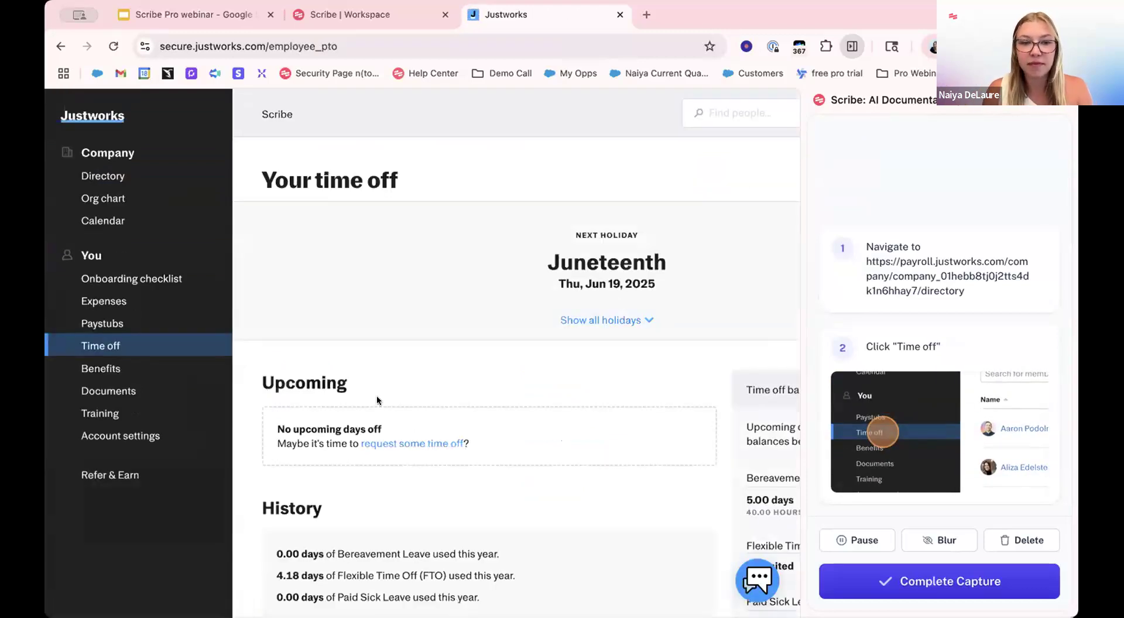
pyautogui.scroll(-5, 385, 409)
pyautogui.hscroll(1, 385, 408)
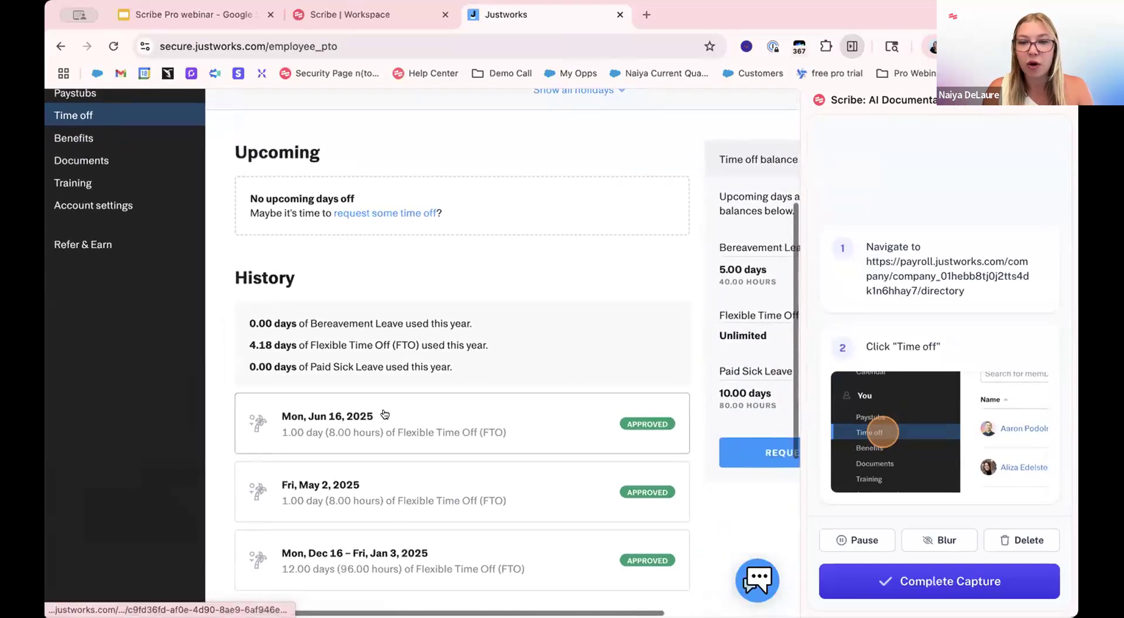
pyautogui.hscroll(1, 385, 414)
pyautogui.click(756, 459)
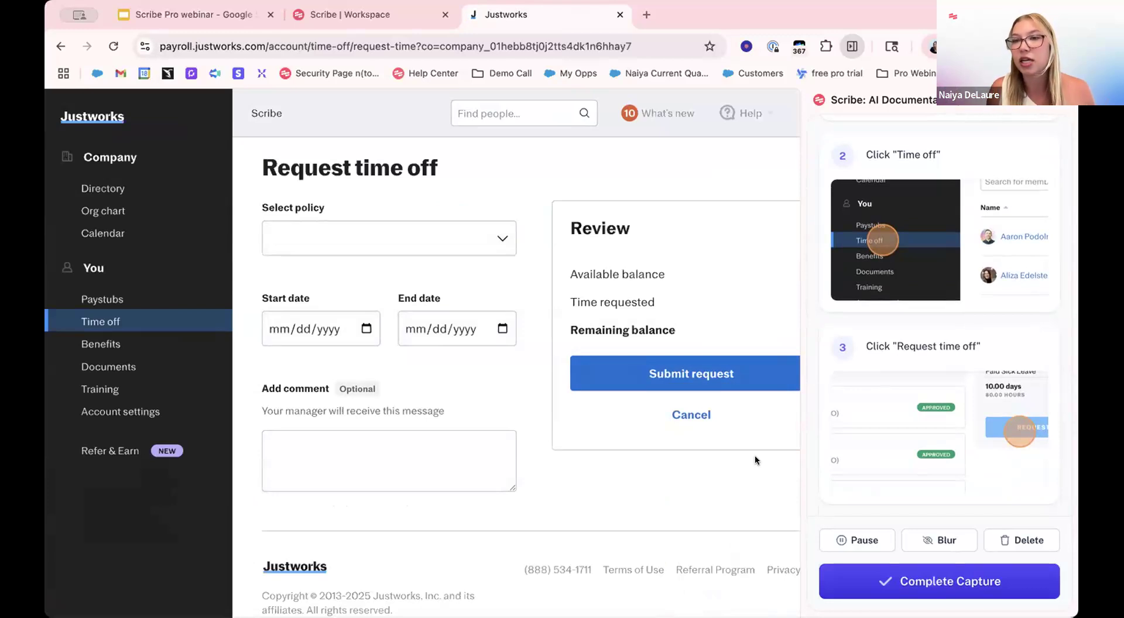
# Configure Smart Blur for the capture by enabling Long Text and Form Fields and disabling Images
pyautogui.scroll(-1, 598, 522)
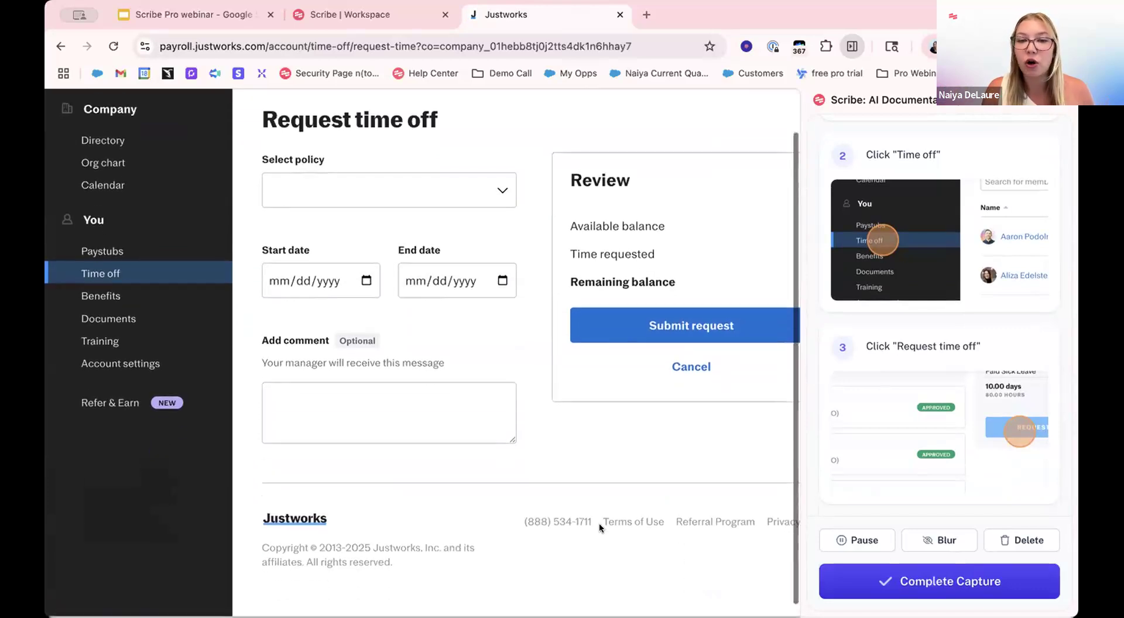
pyautogui.click(928, 540)
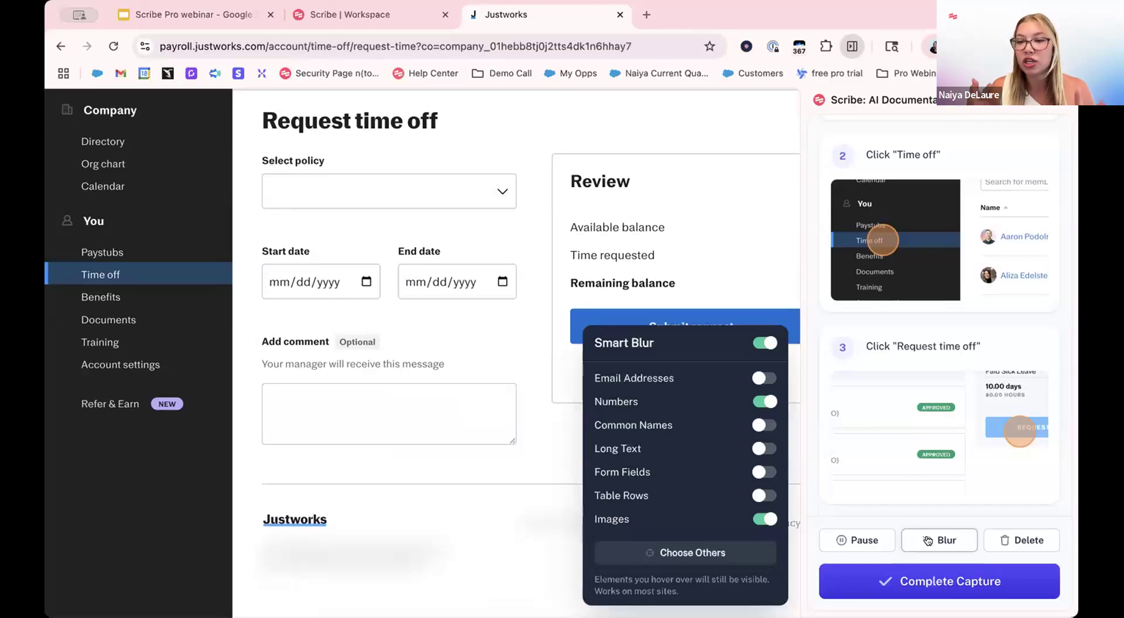
pyautogui.click(758, 448)
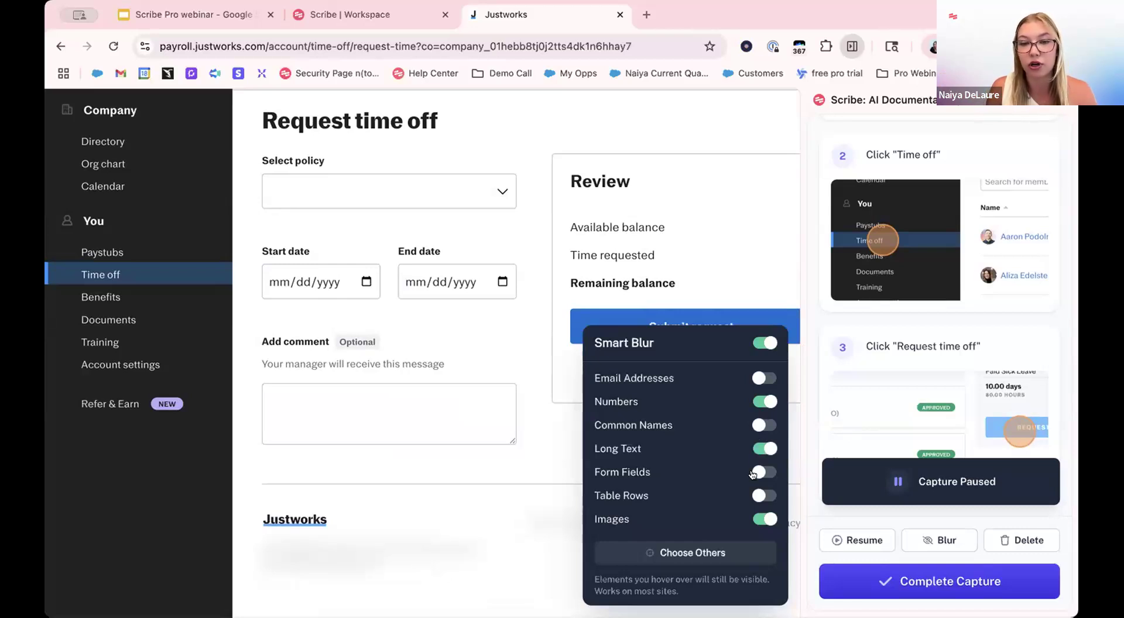
pyautogui.click(755, 472)
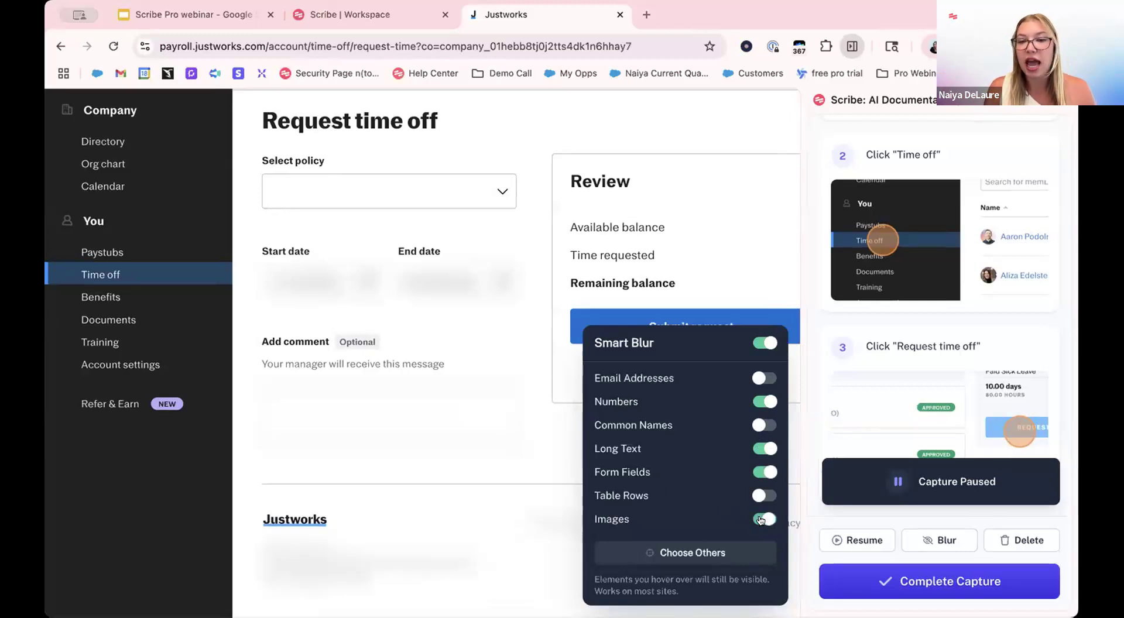
pyautogui.click(760, 520)
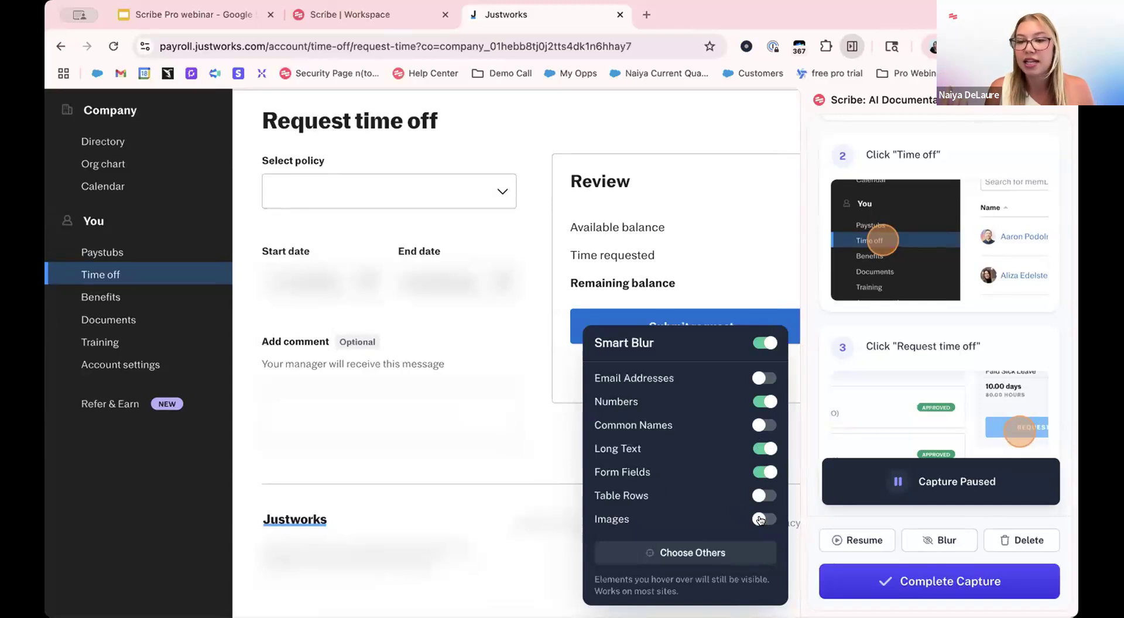
# Choose Flexible Time Off (FTO) as the policy of the time off request
pyautogui.click(501, 188)
pyautogui.click(498, 189)
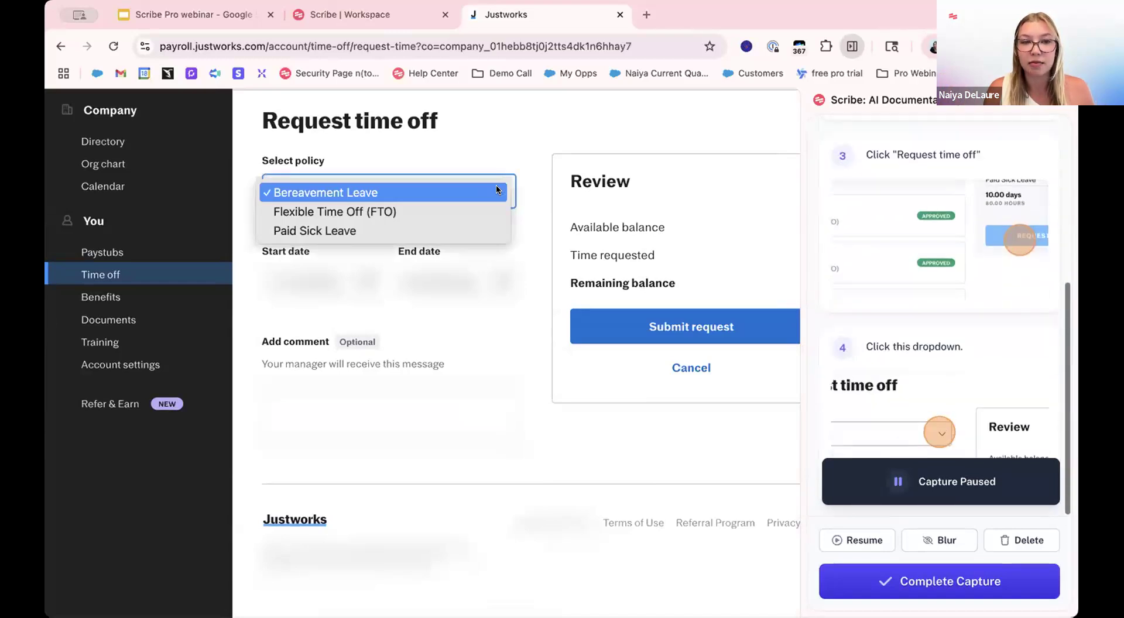
pyautogui.click(433, 211)
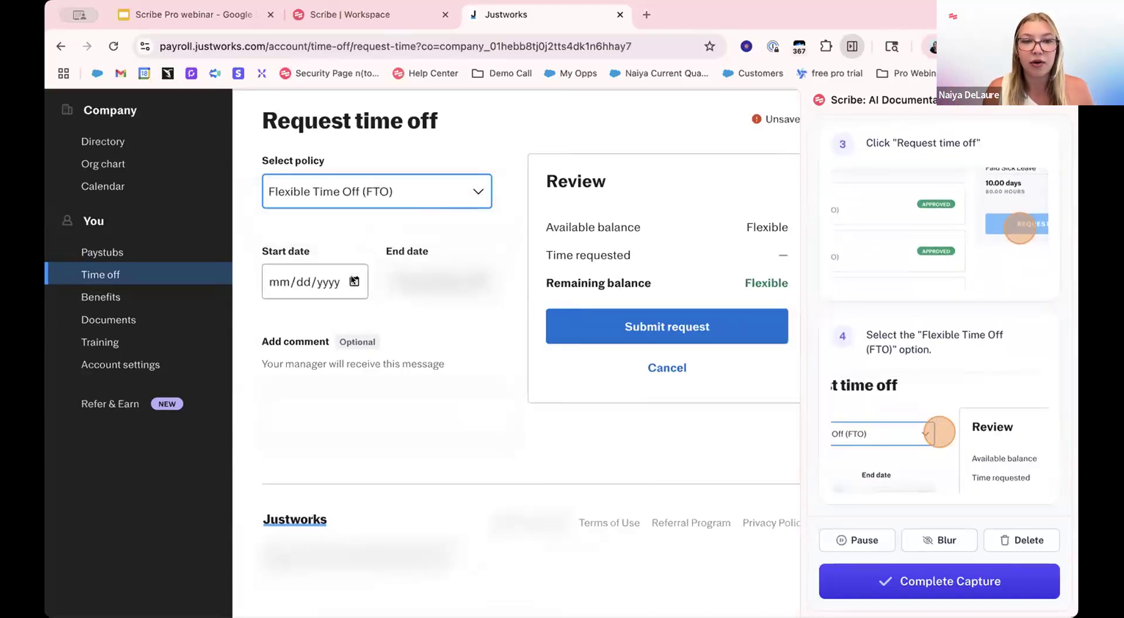
# Set the request's start date to July 14, 2025 and its end date to July 21, 2025
pyautogui.click(354, 281)
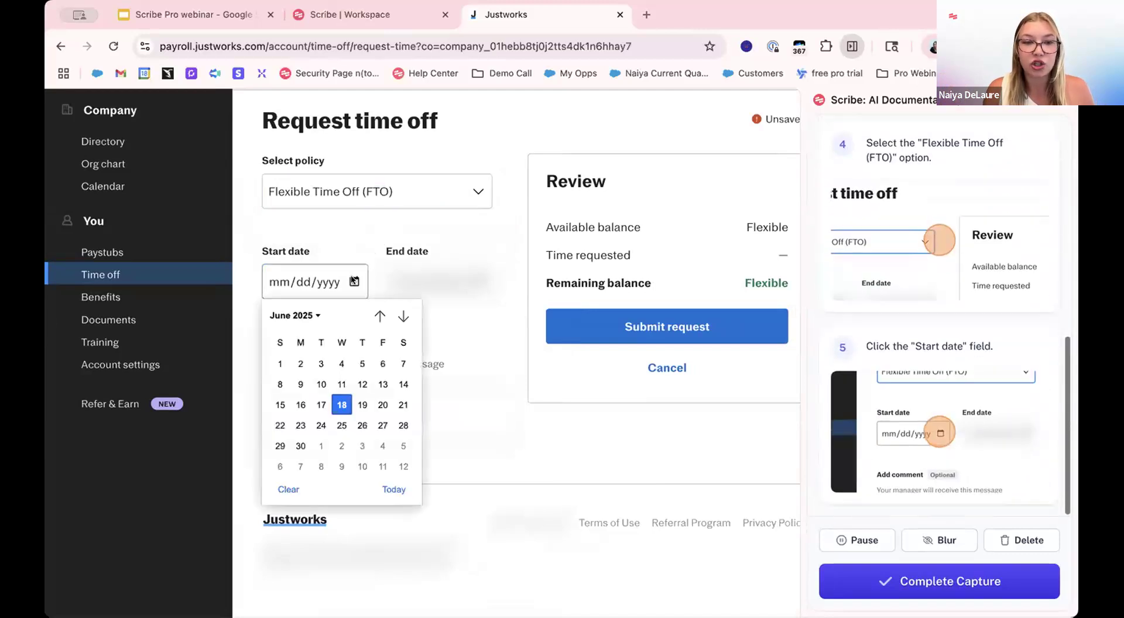
pyautogui.click(393, 316)
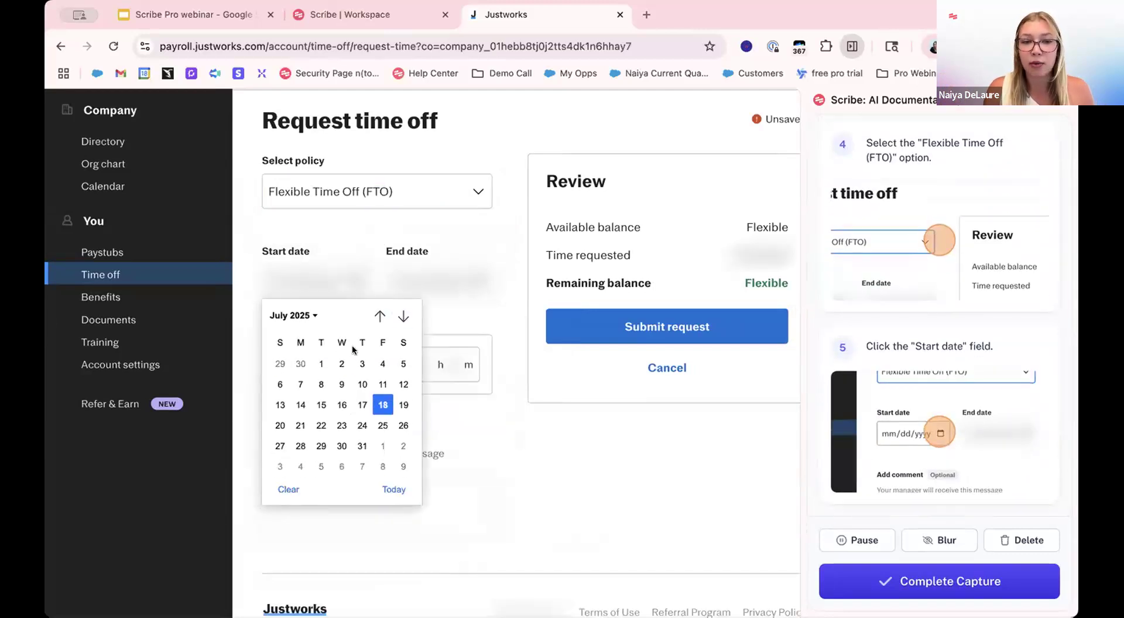
pyautogui.click(297, 403)
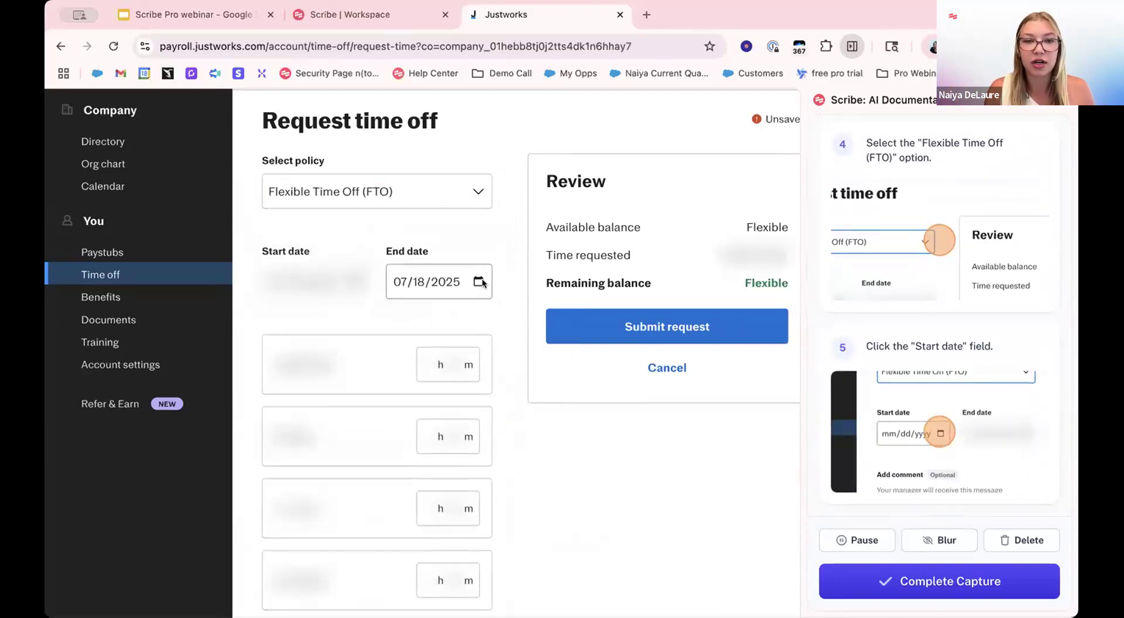
pyautogui.click(477, 282)
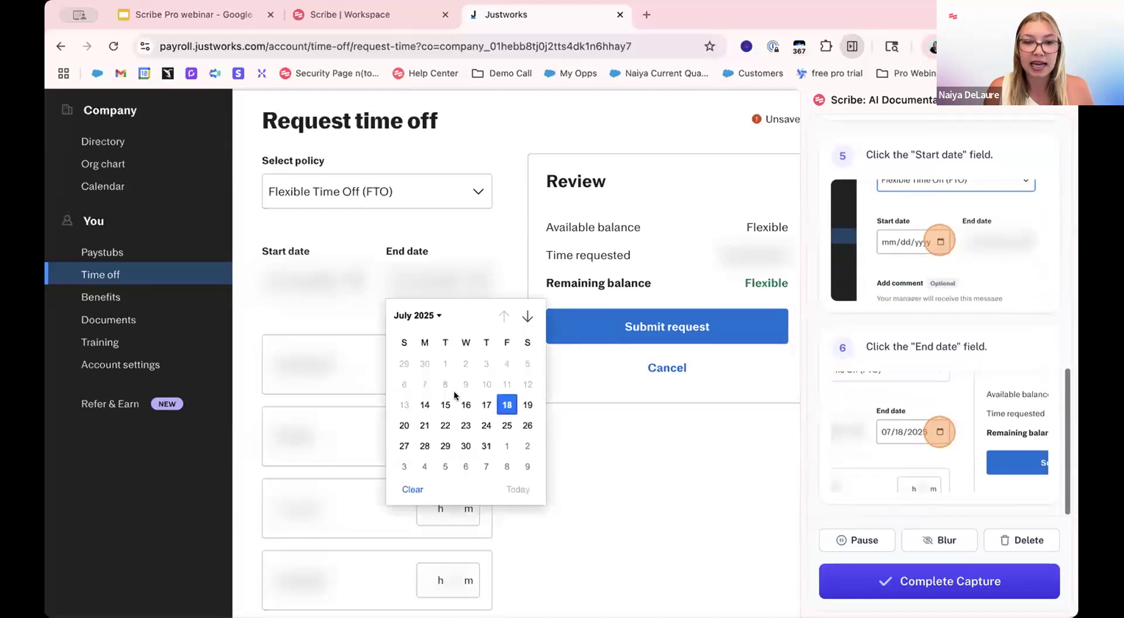
pyautogui.click(424, 424)
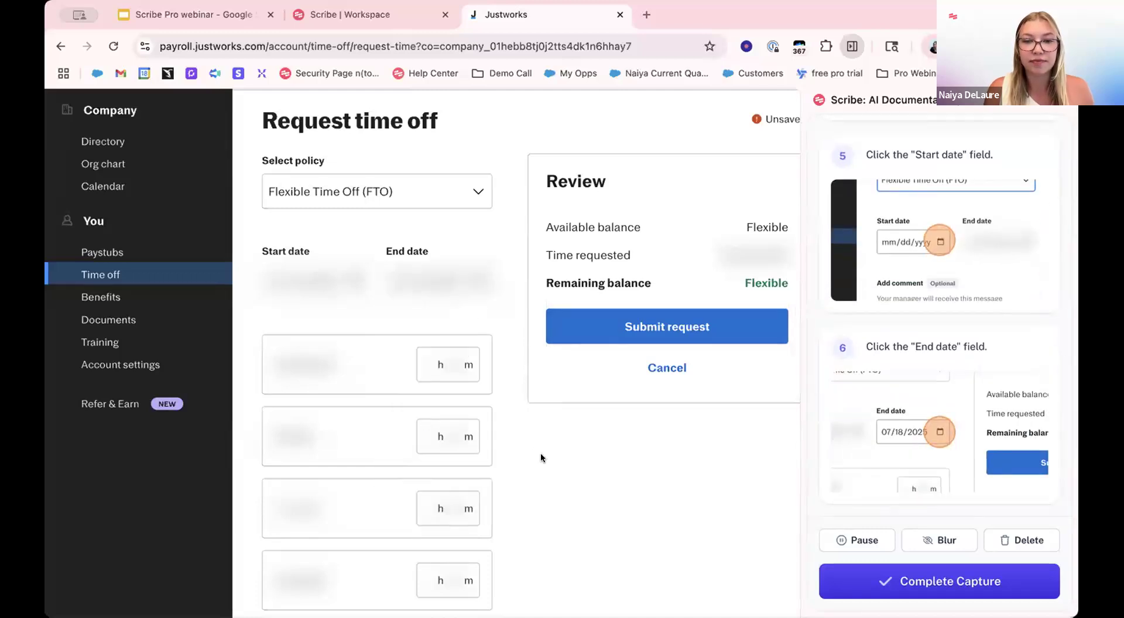
# Enter the comment "PTO" for the manager in the time off request and complete the capture
pyautogui.scroll(-5, 540, 452)
pyautogui.scroll(-3, 540, 452)
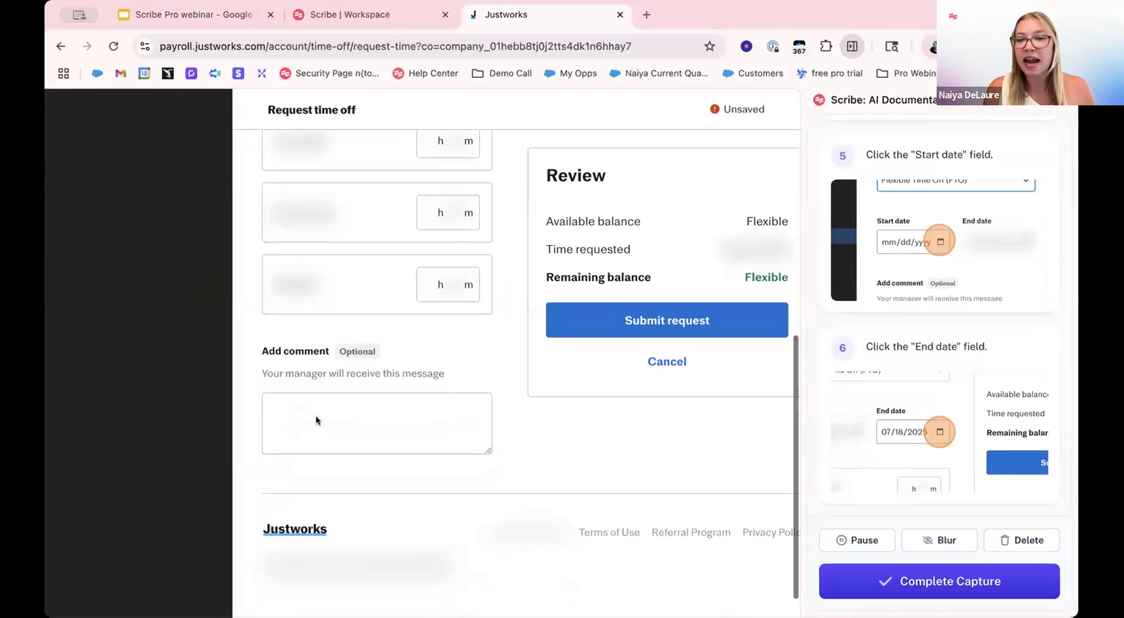
pyautogui.click(351, 404)
pyautogui.write('PR')
pyautogui.press('BackSpace')
pyautogui.write('TO')
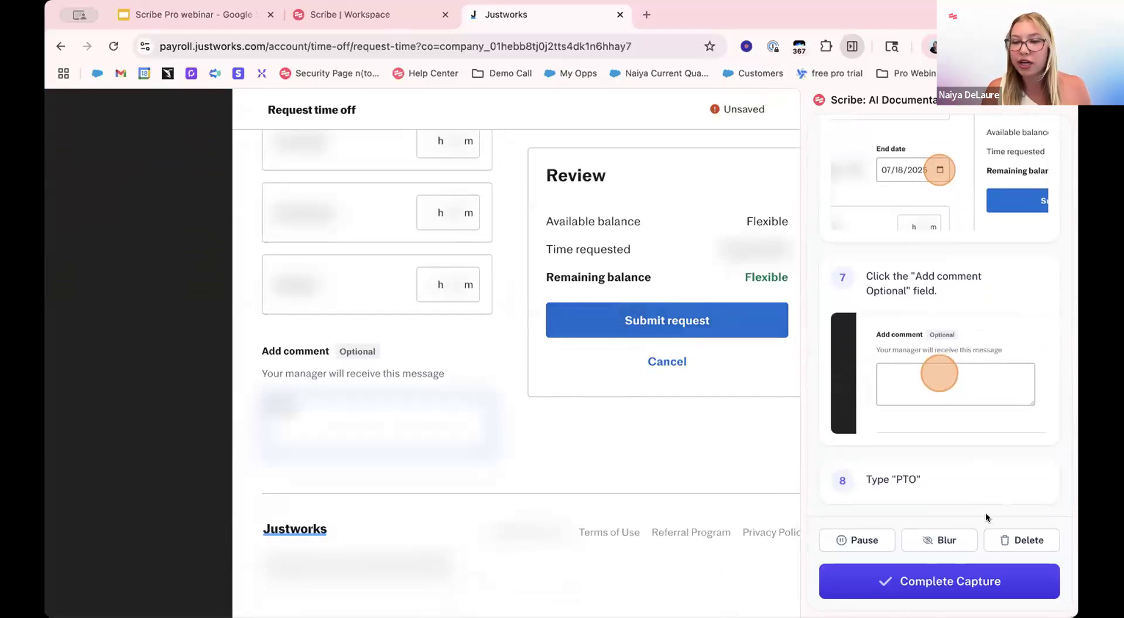
pyautogui.click(950, 580)
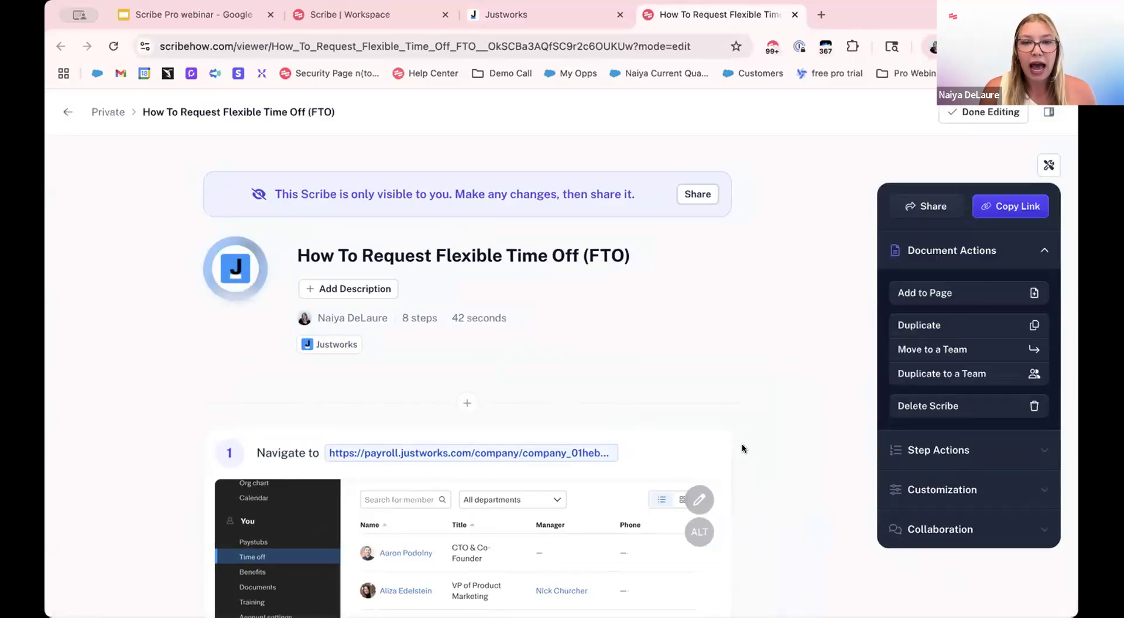
# Review the generated guide from its title through all captured steps, checking the instructions, screenshots and blurred areas
pyautogui.scroll(-2, 742, 444)
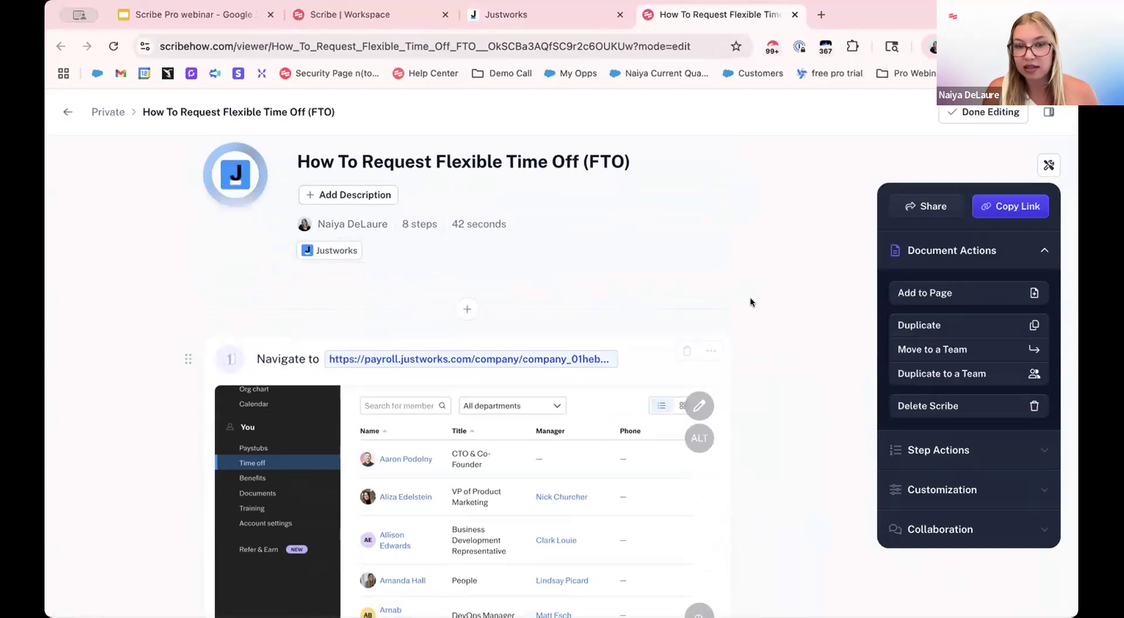
pyautogui.scroll(-3, 751, 302)
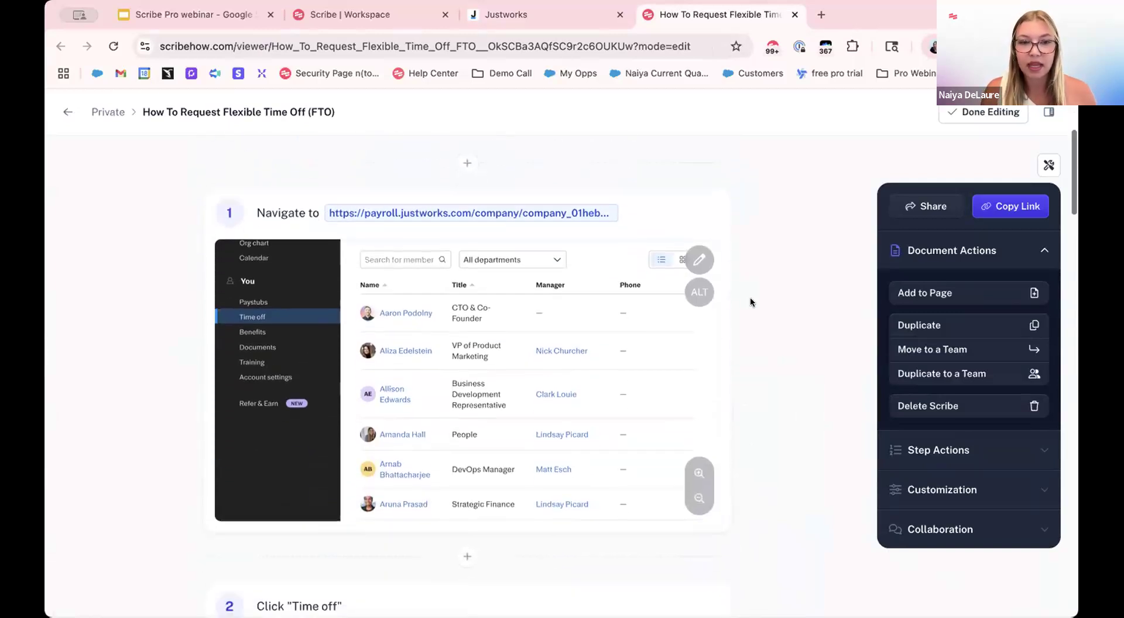
pyautogui.scroll(-5, 750, 302)
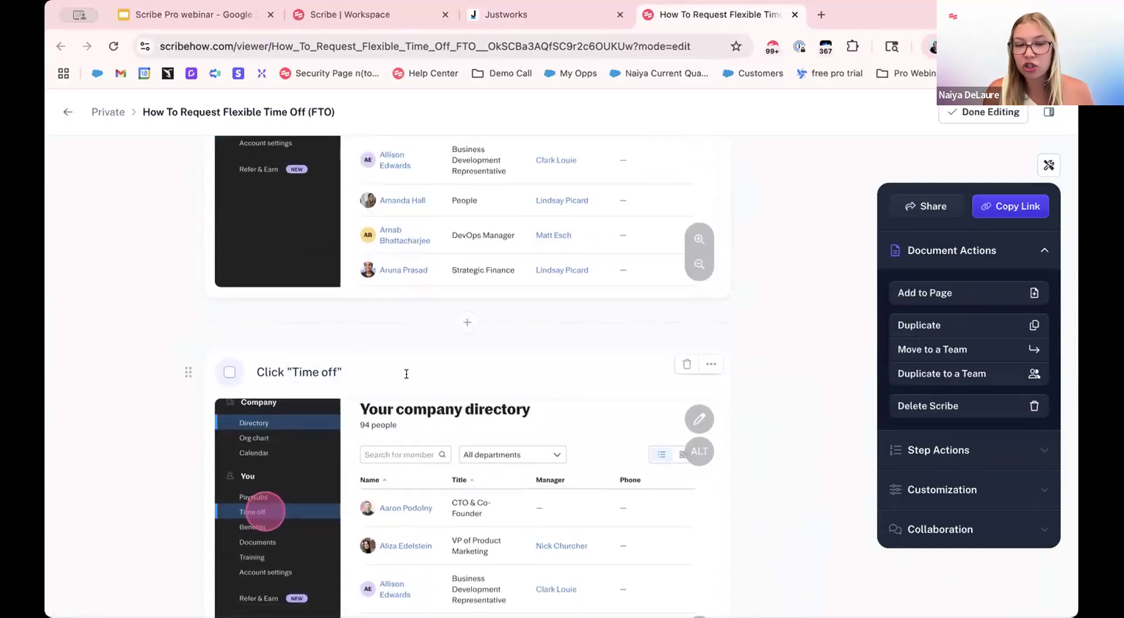
pyautogui.scroll(-3, 406, 374)
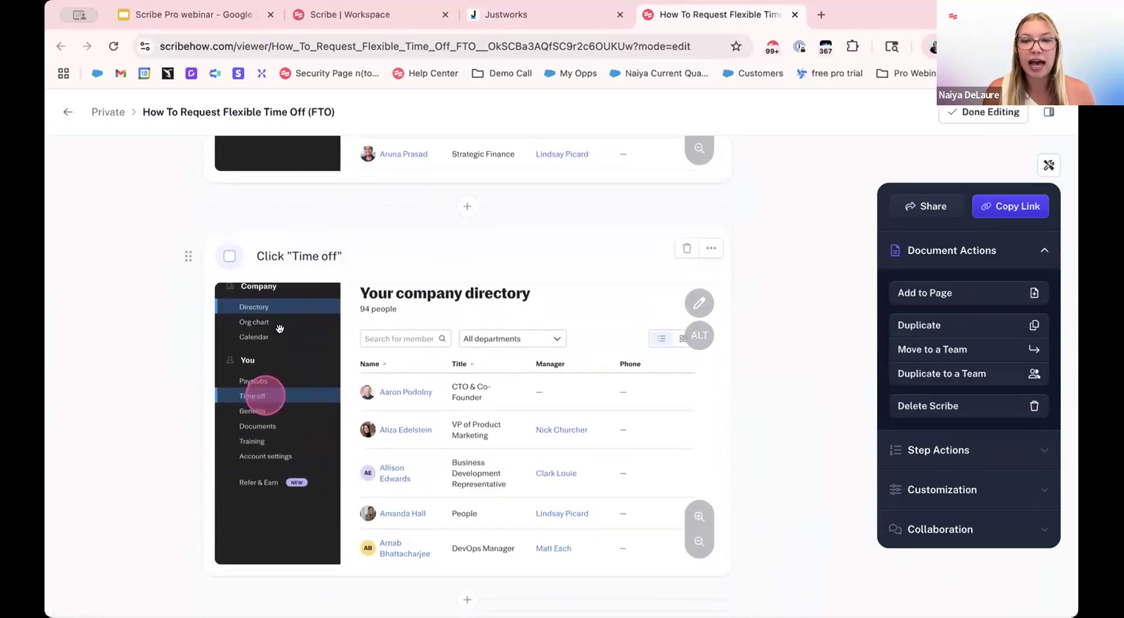
pyautogui.scroll(-2, 798, 512)
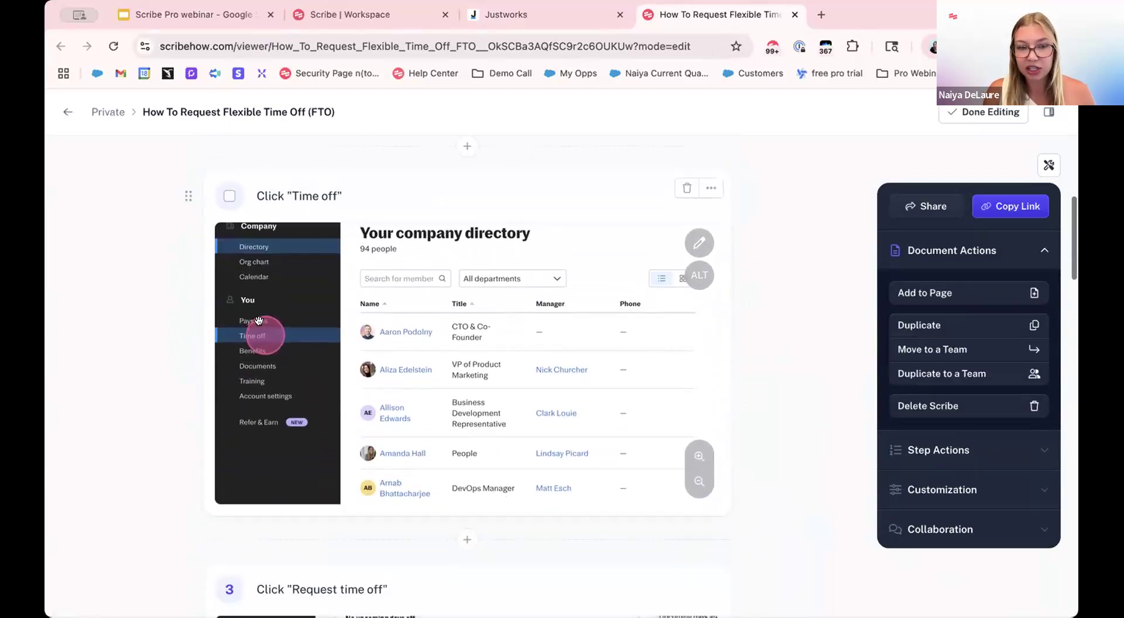
pyautogui.scroll(-5, 716, 451)
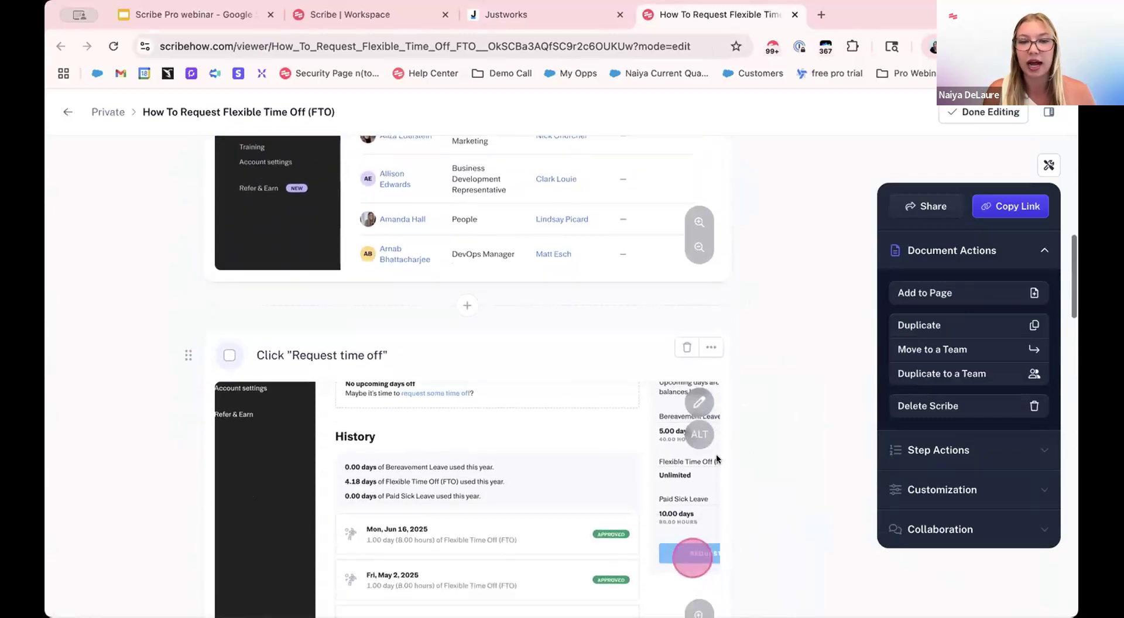
pyautogui.scroll(-10, 716, 455)
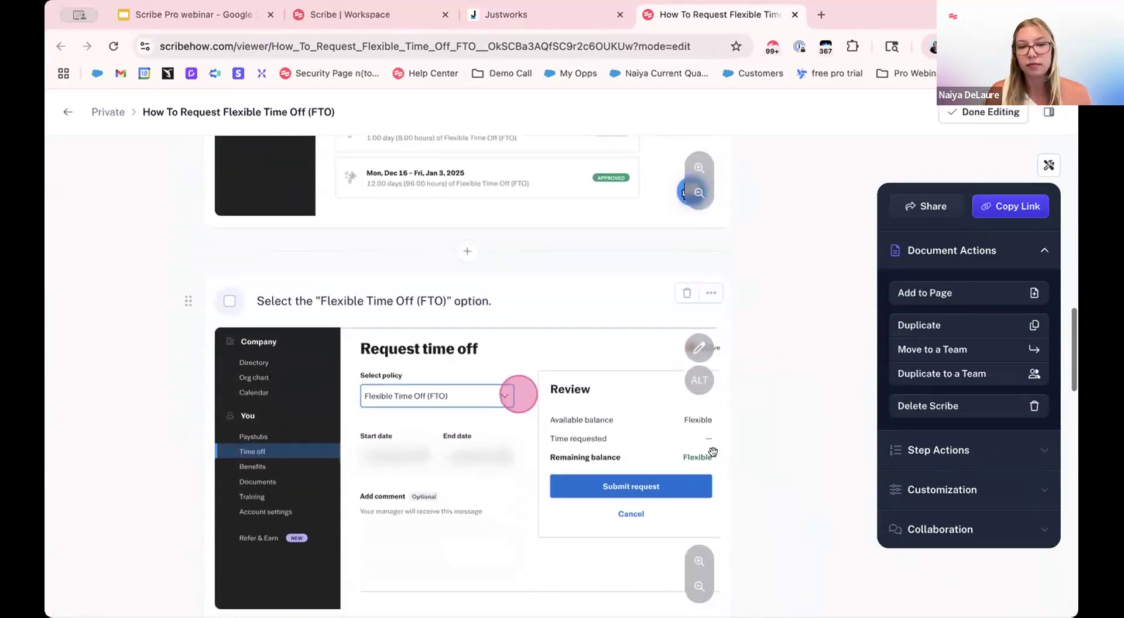
pyautogui.scroll(-8, 712, 451)
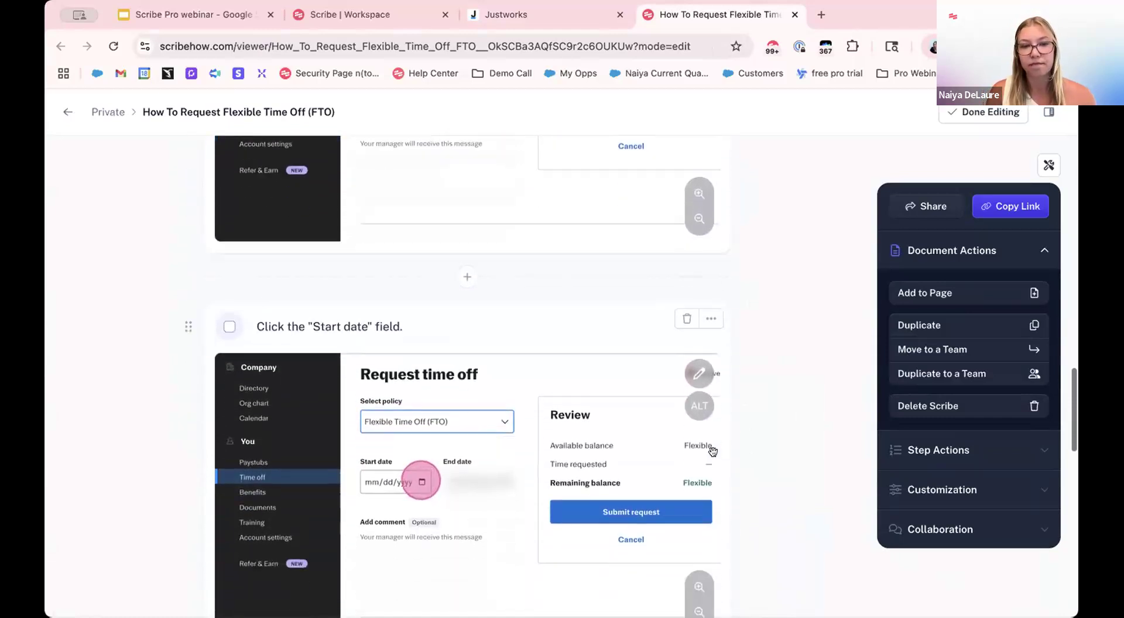
pyautogui.scroll(-9, 712, 451)
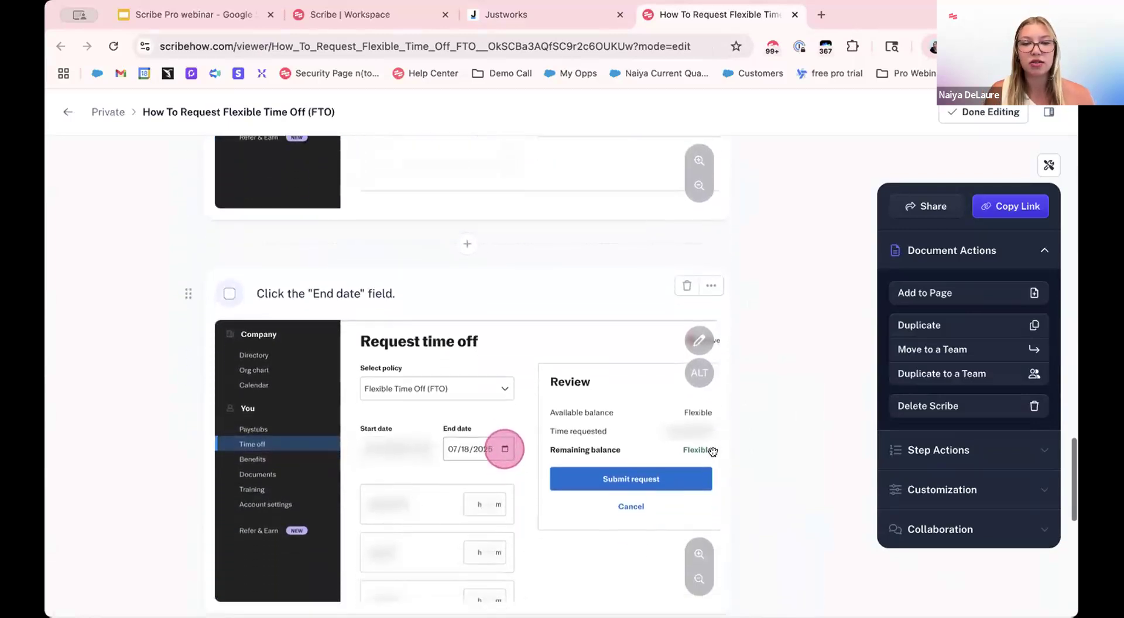
pyautogui.scroll(-7, 712, 451)
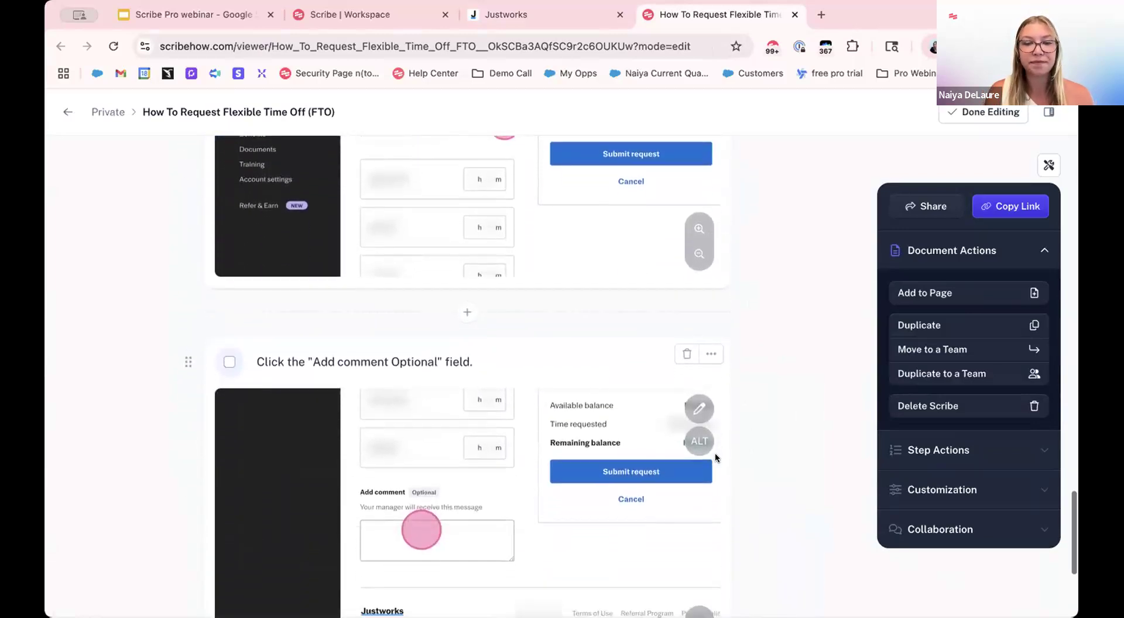
pyautogui.scroll(-5, 715, 454)
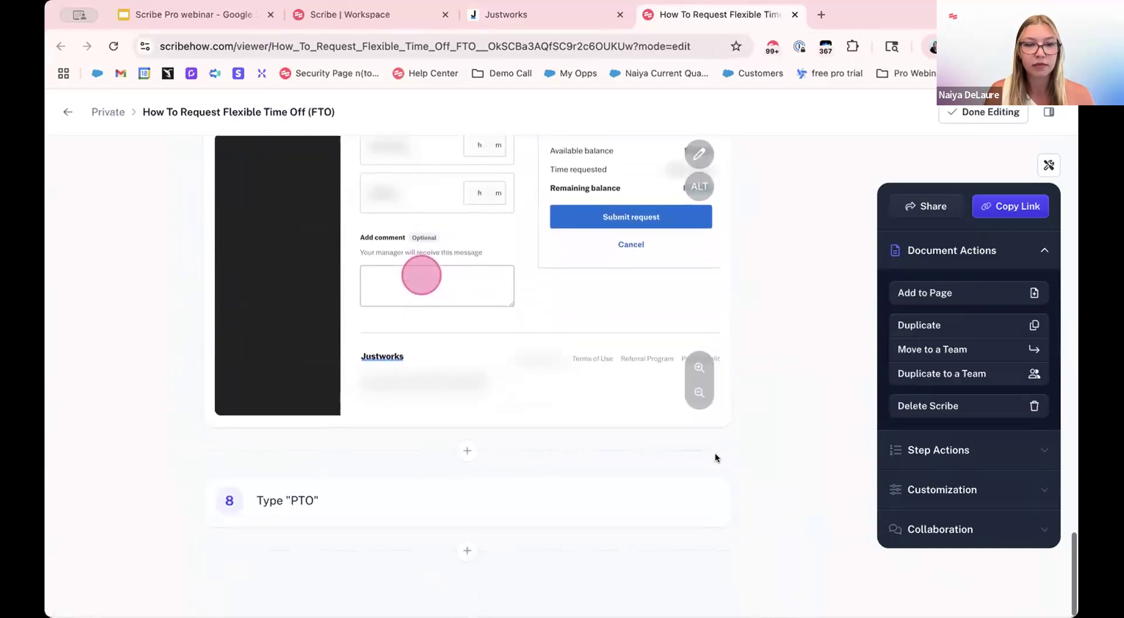
pyautogui.scroll(20, 715, 457)
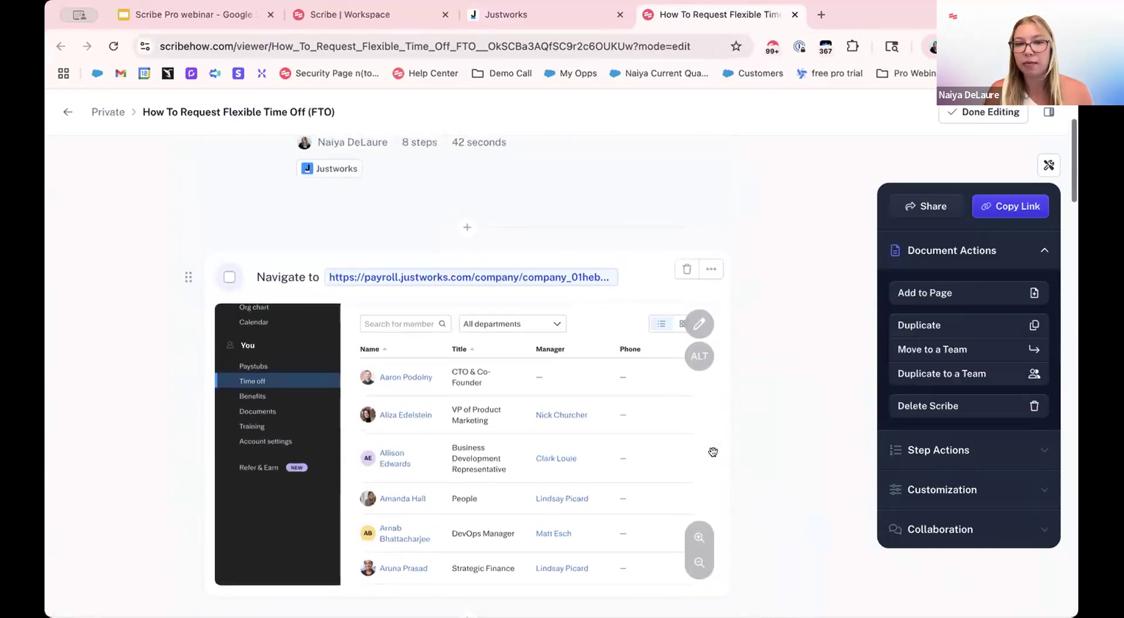
pyautogui.scroll(4, 712, 451)
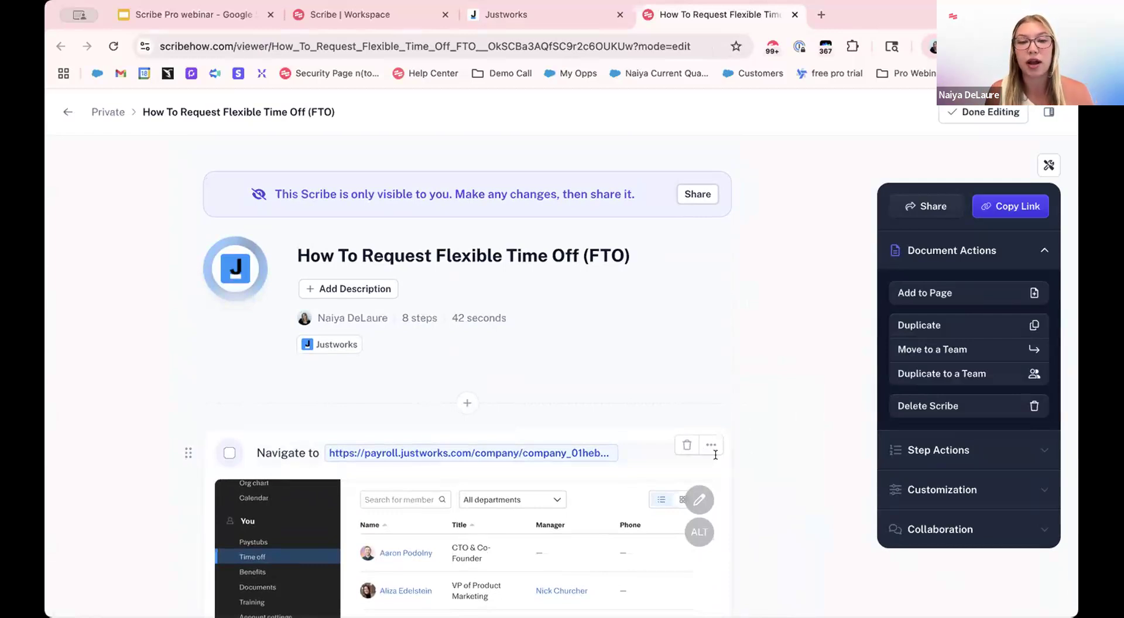
# Add an AI-generated description beneath the guide's title
pyautogui.scroll(-1, 781, 504)
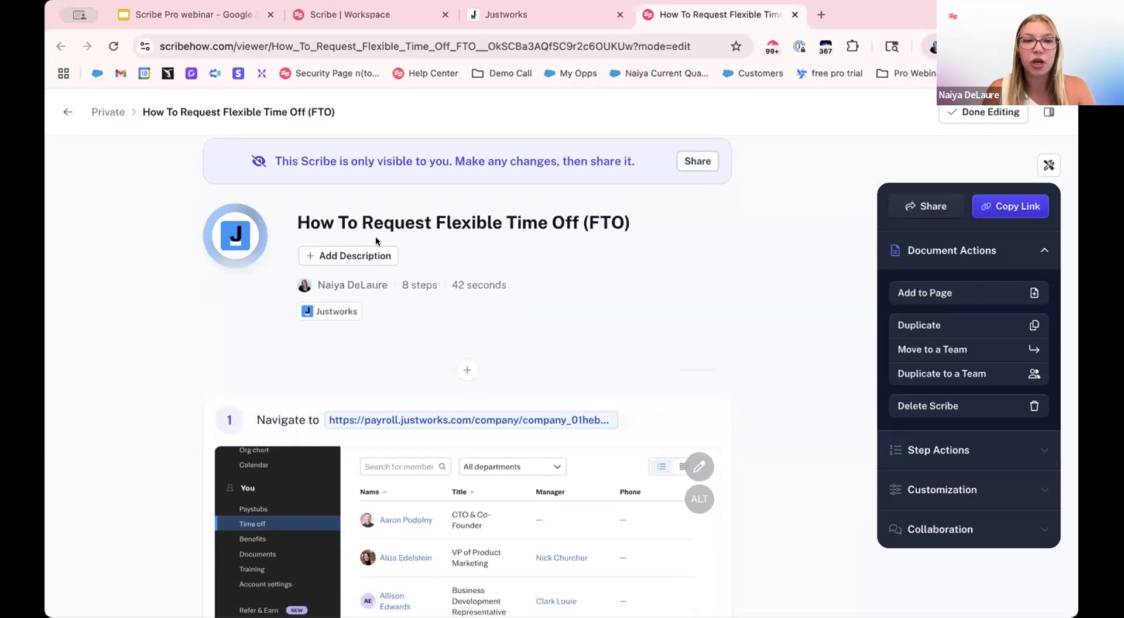
pyautogui.click(360, 254)
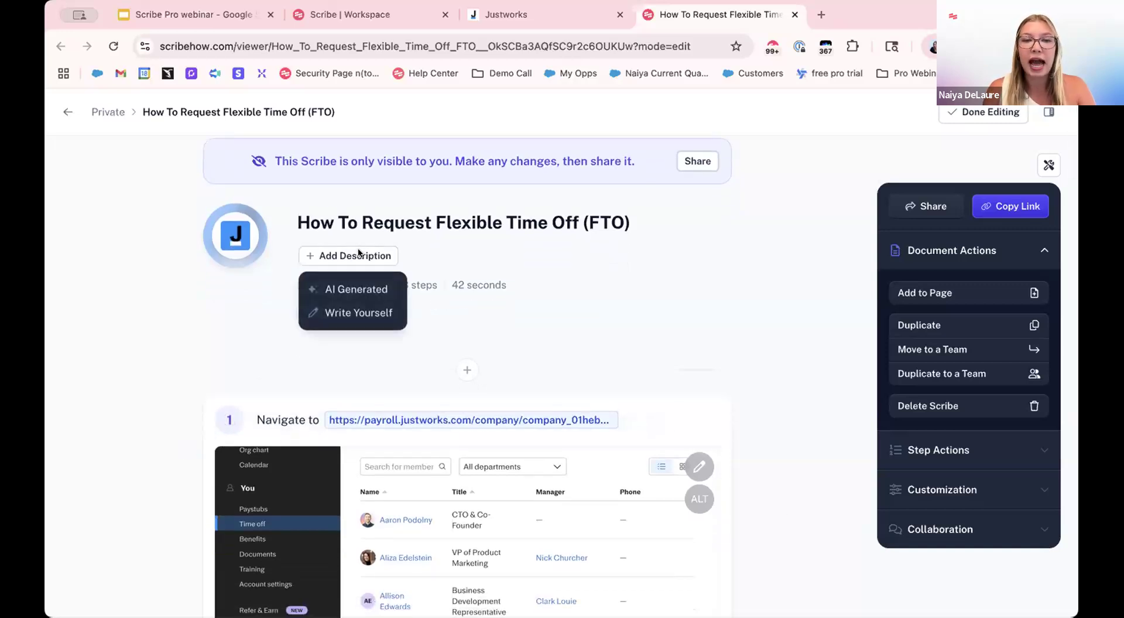
pyautogui.click(346, 286)
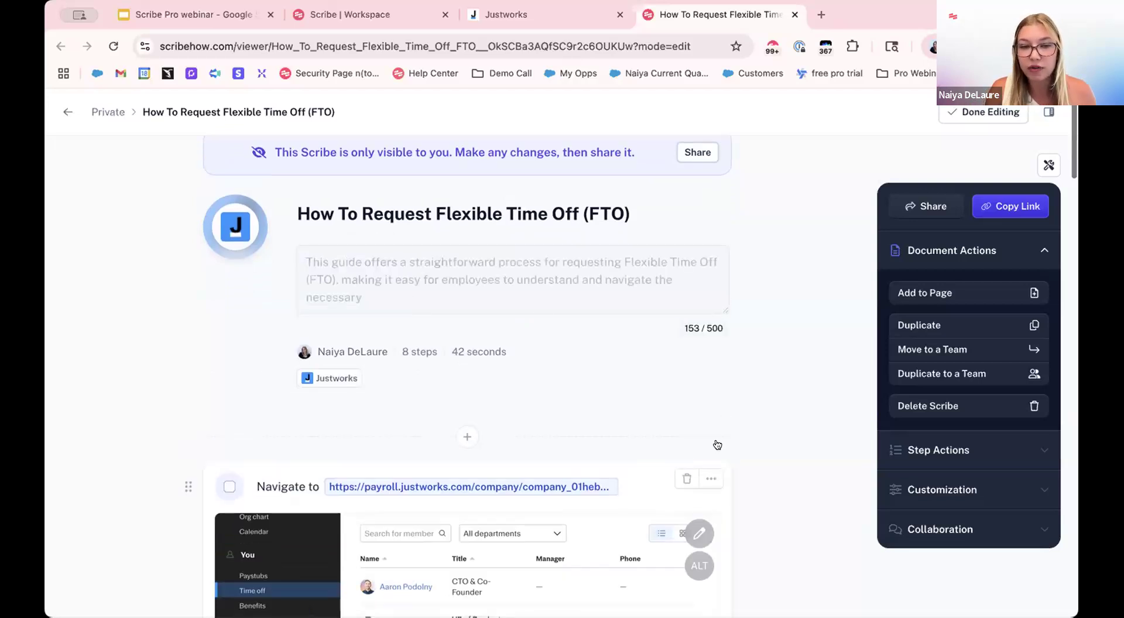
# Insert an empty step between steps 1 and 2 of the guide and delete it again
pyautogui.scroll(-10, 717, 445)
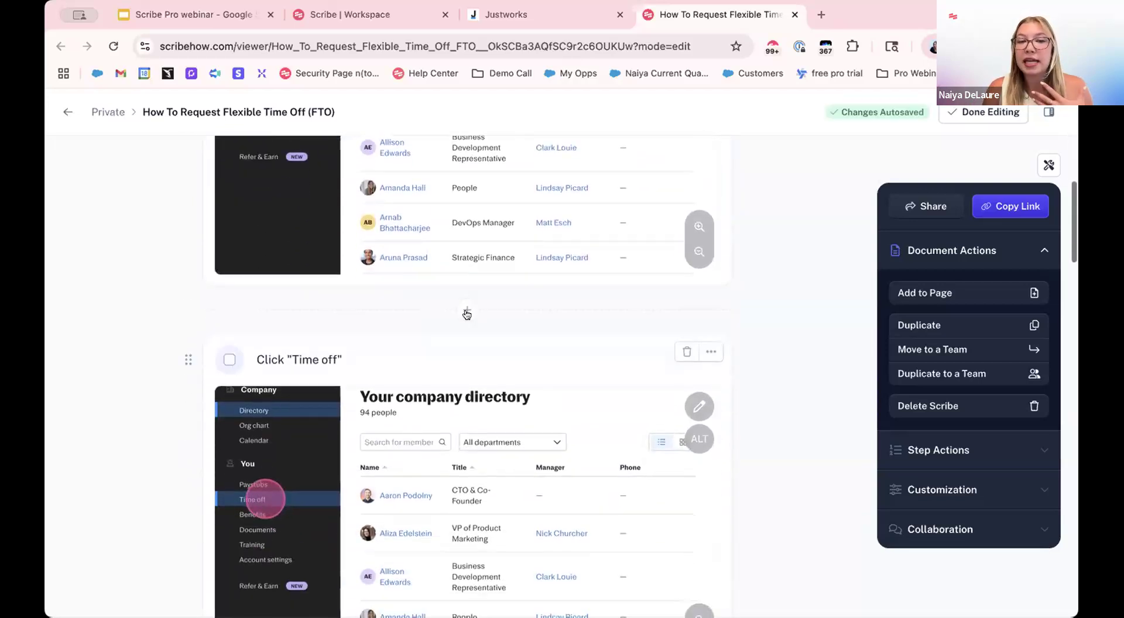
pyautogui.click(467, 311)
pyautogui.click(317, 354)
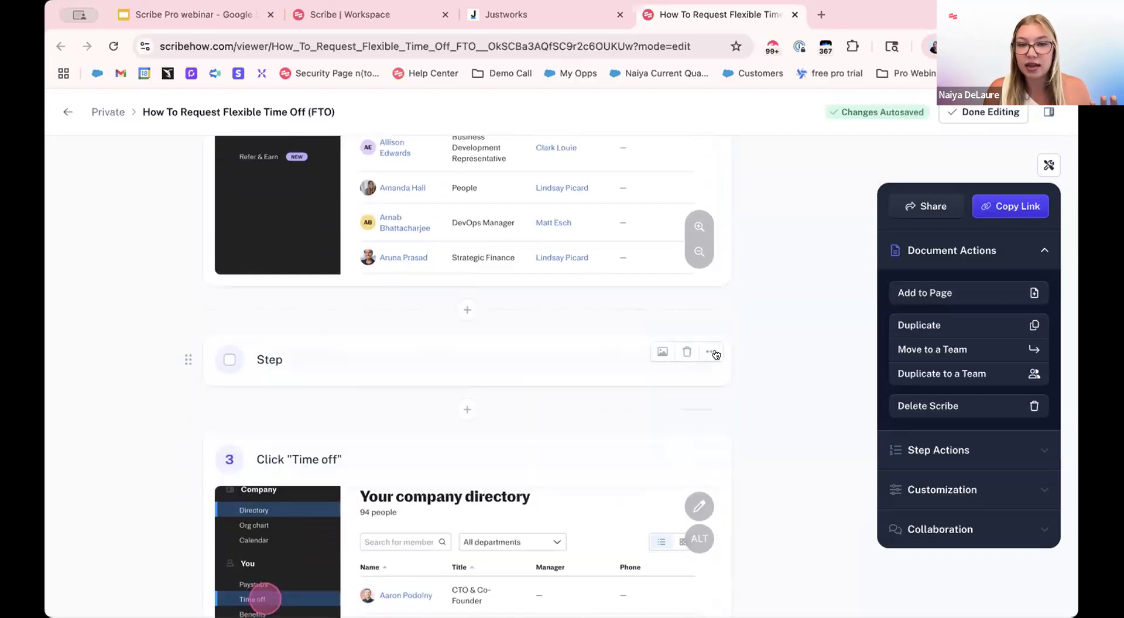
pyautogui.click(687, 352)
pyautogui.click(668, 386)
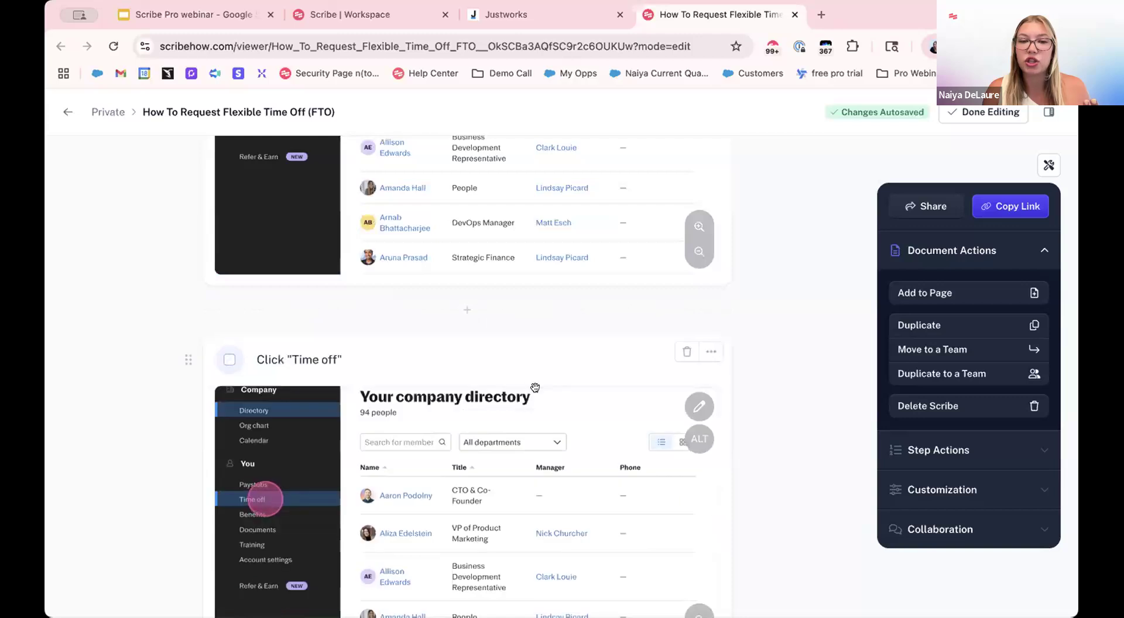
# Insert a tip block followed by an alert block between steps 1 and 2 of the guide
pyautogui.click(467, 309)
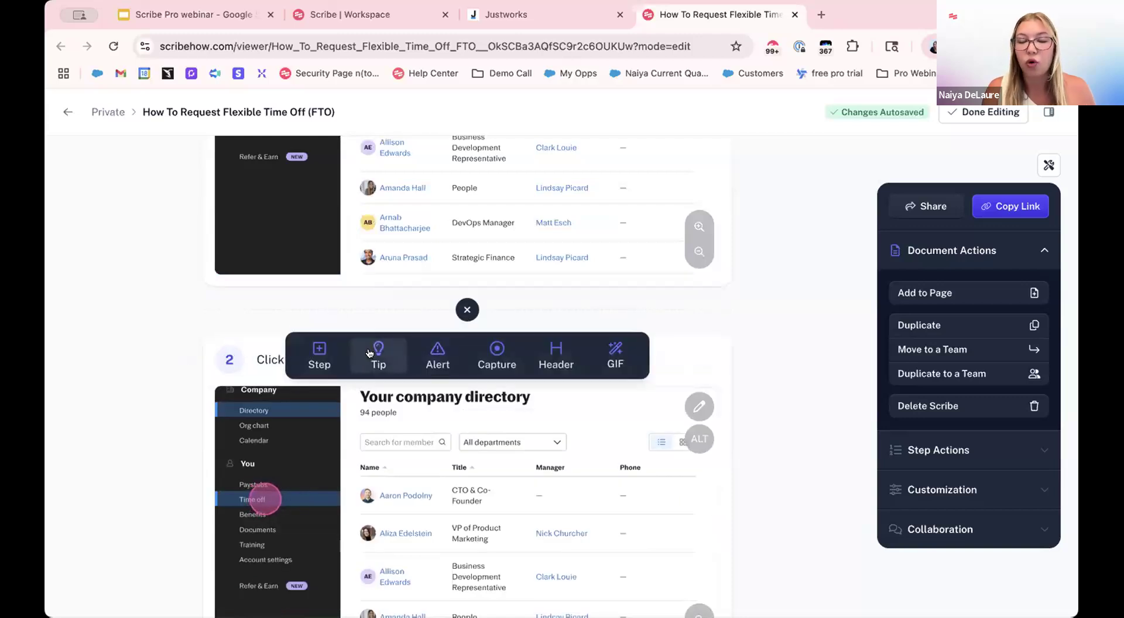
pyautogui.click(375, 354)
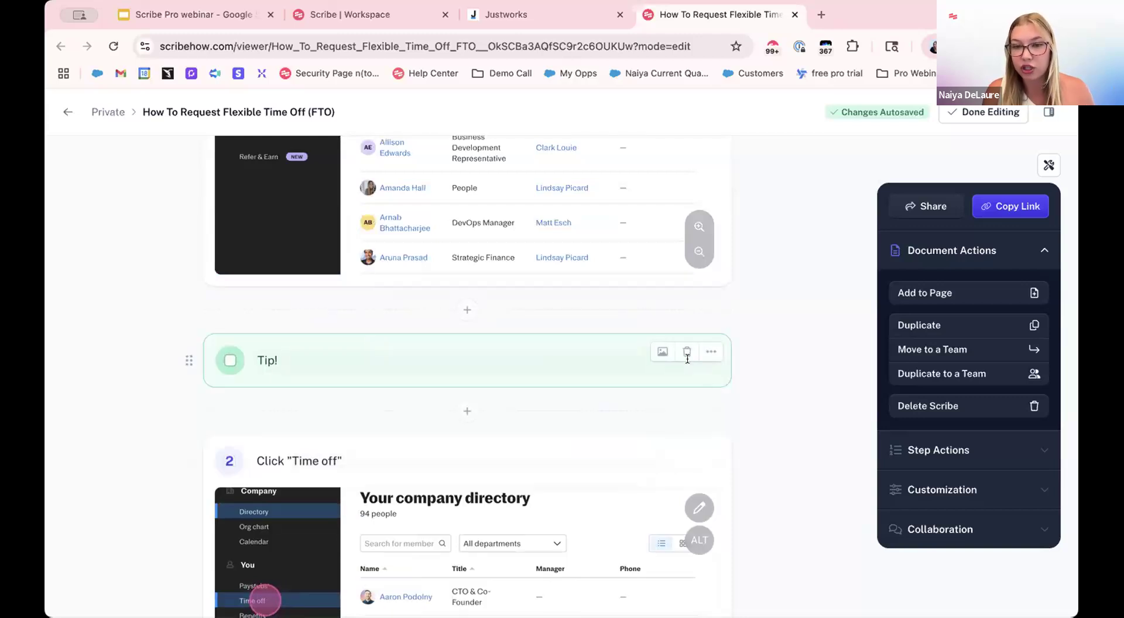
pyautogui.click(466, 411)
pyautogui.click(436, 451)
pyautogui.scroll(-5, 550, 462)
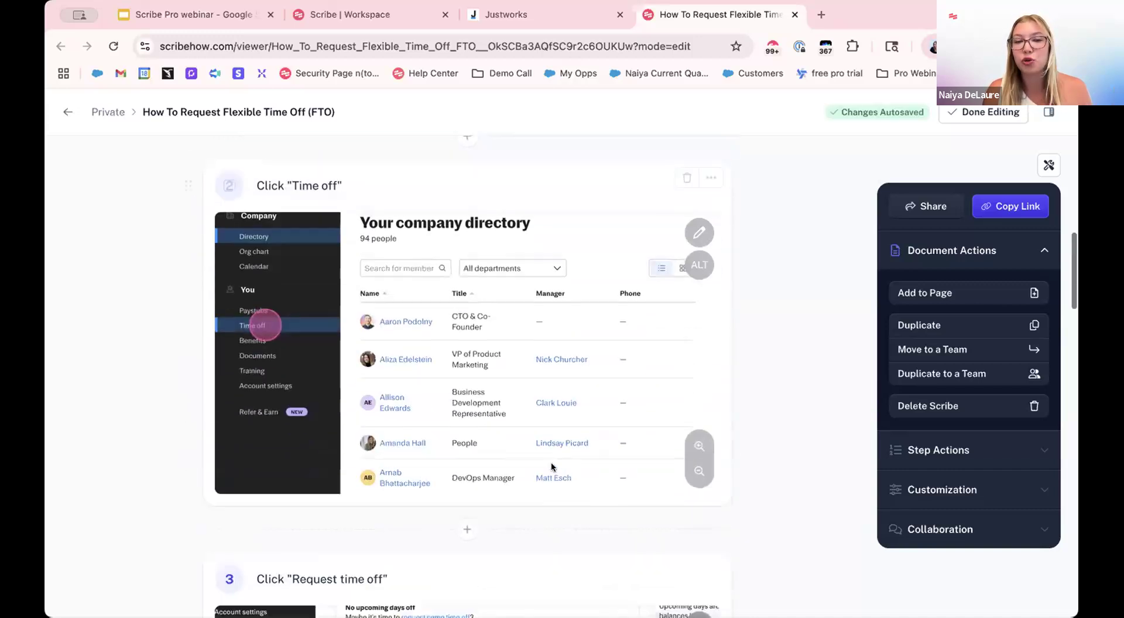
pyautogui.scroll(-3, 550, 462)
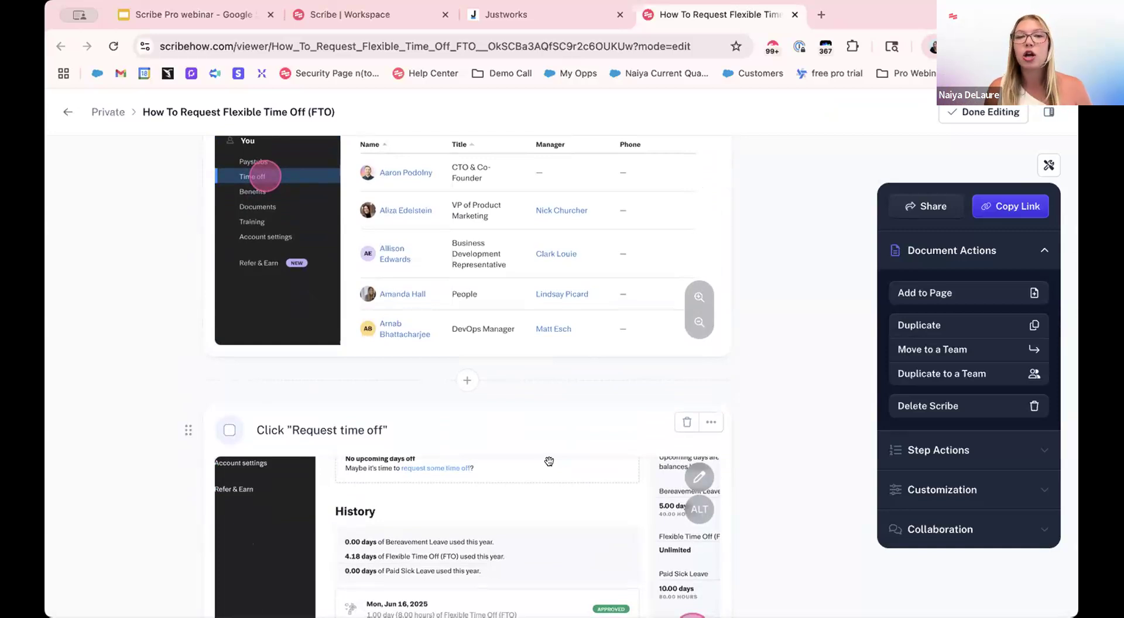
pyautogui.click(467, 380)
pyautogui.click(496, 423)
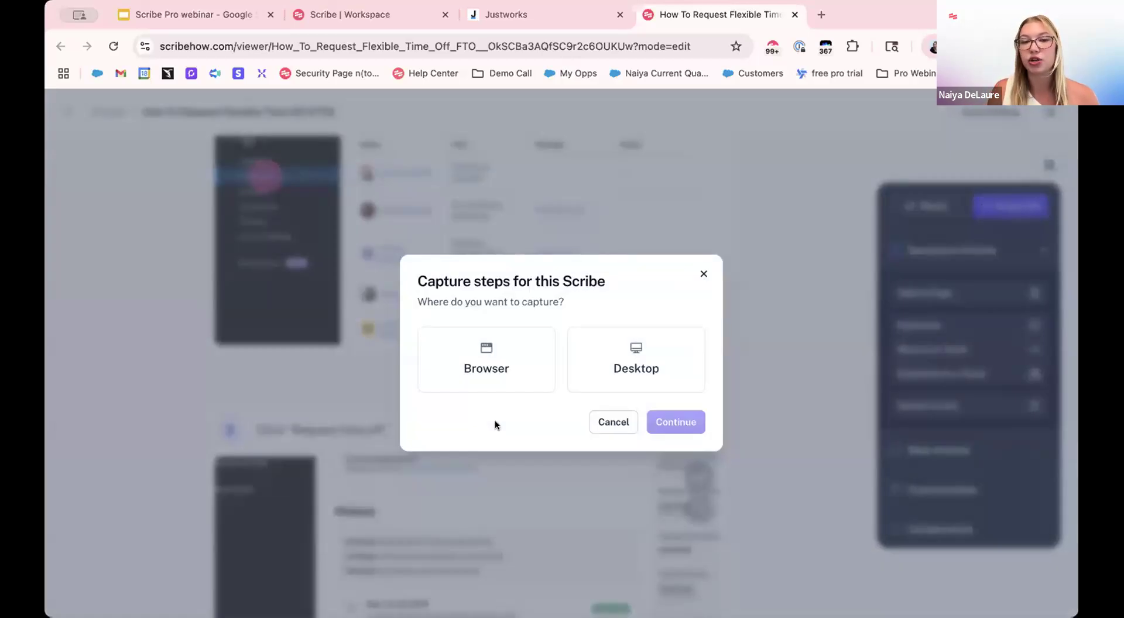
pyautogui.click(700, 273)
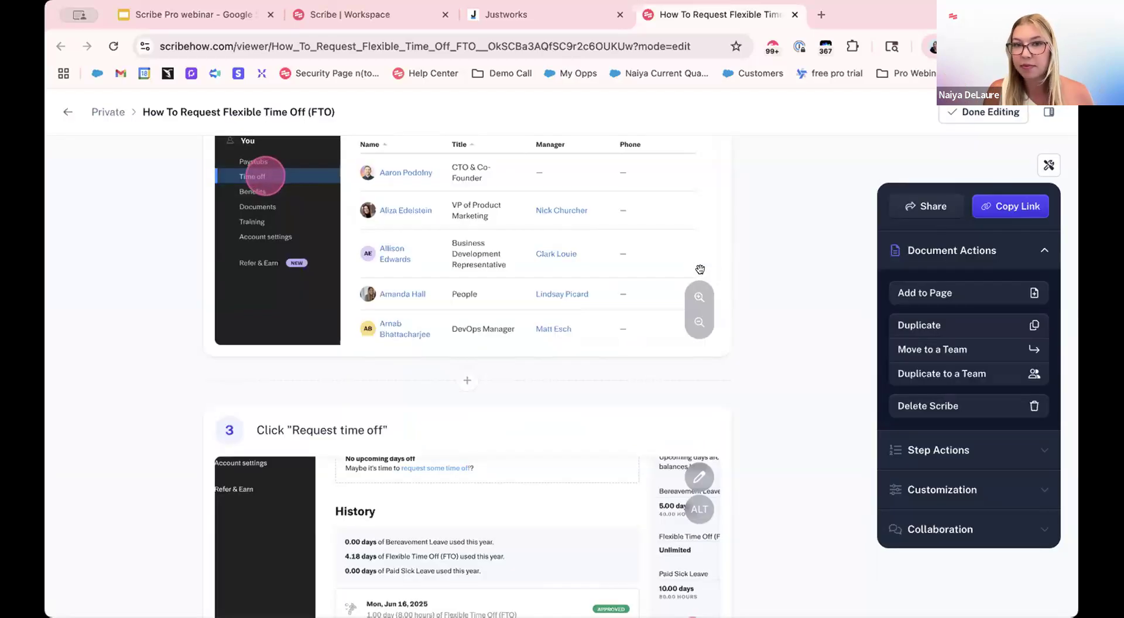
# Delete the alert block and the tip block between steps 1 and 2 of the guide
pyautogui.scroll(10, 700, 275)
pyautogui.click(679, 305)
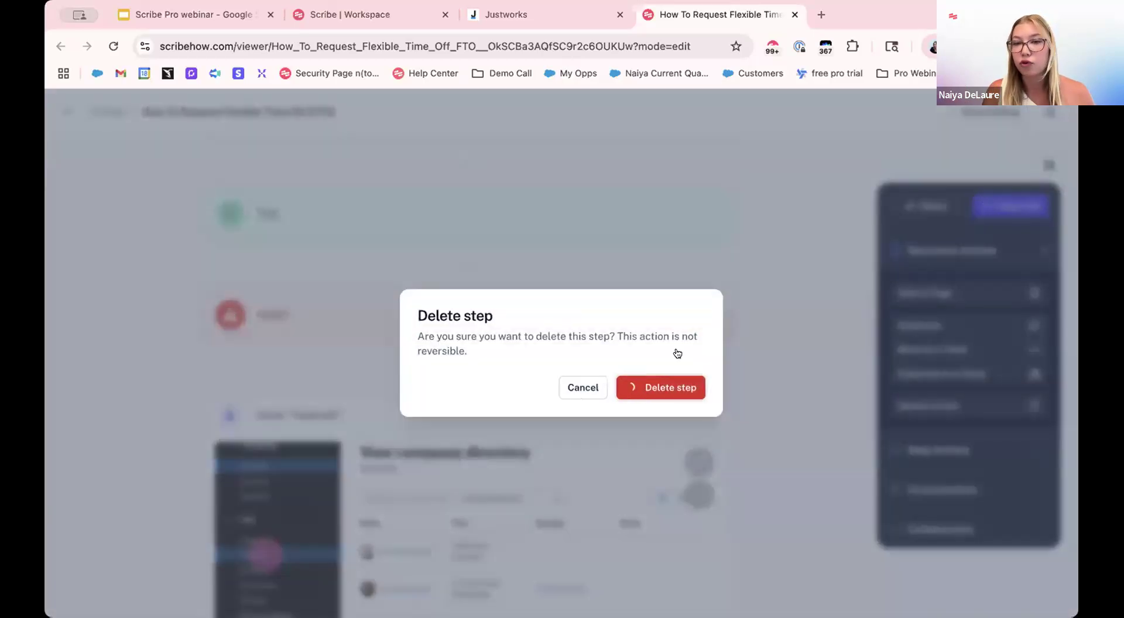
pyautogui.click(673, 388)
pyautogui.click(685, 206)
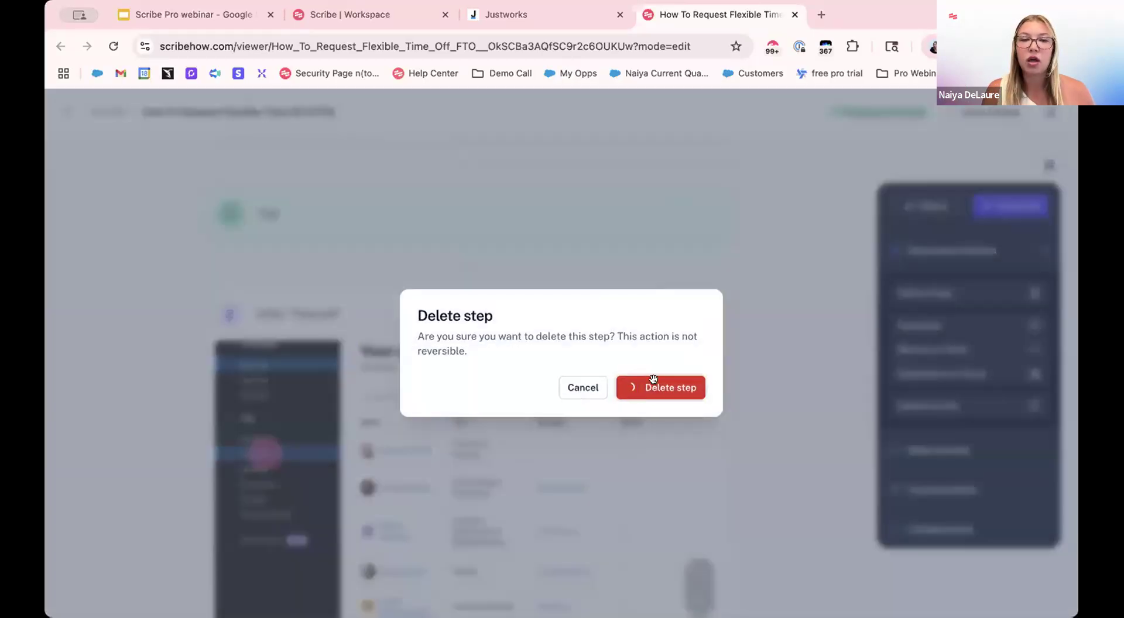
pyautogui.click(660, 386)
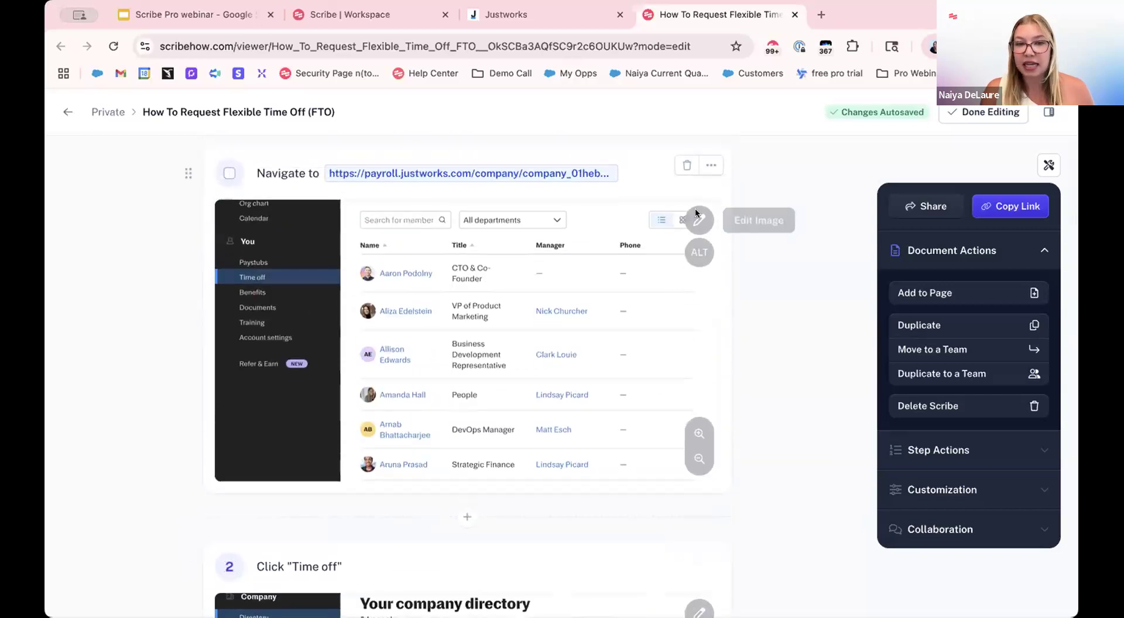
# Annotate step 1's screenshot with two orange arrows pointing from the directory table to the dark sidebar and a red "Text" label near the Phone column
pyautogui.click(695, 211)
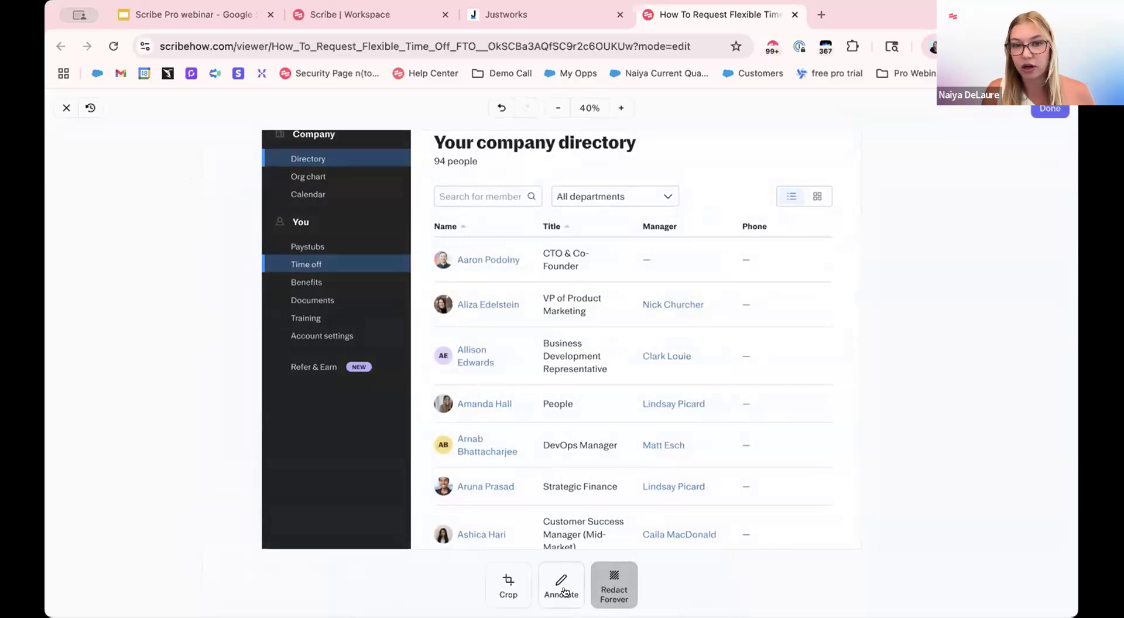
pyautogui.click(562, 588)
pyautogui.click(524, 539)
pyautogui.moveTo(787, 381); pyautogui.dragTo(426, 381)
pyautogui.moveTo(737, 230)
pyautogui.mouseDown()
pyautogui.moveTo(497, 278)
pyautogui.moveTo(412, 341)
pyautogui.mouseUp()
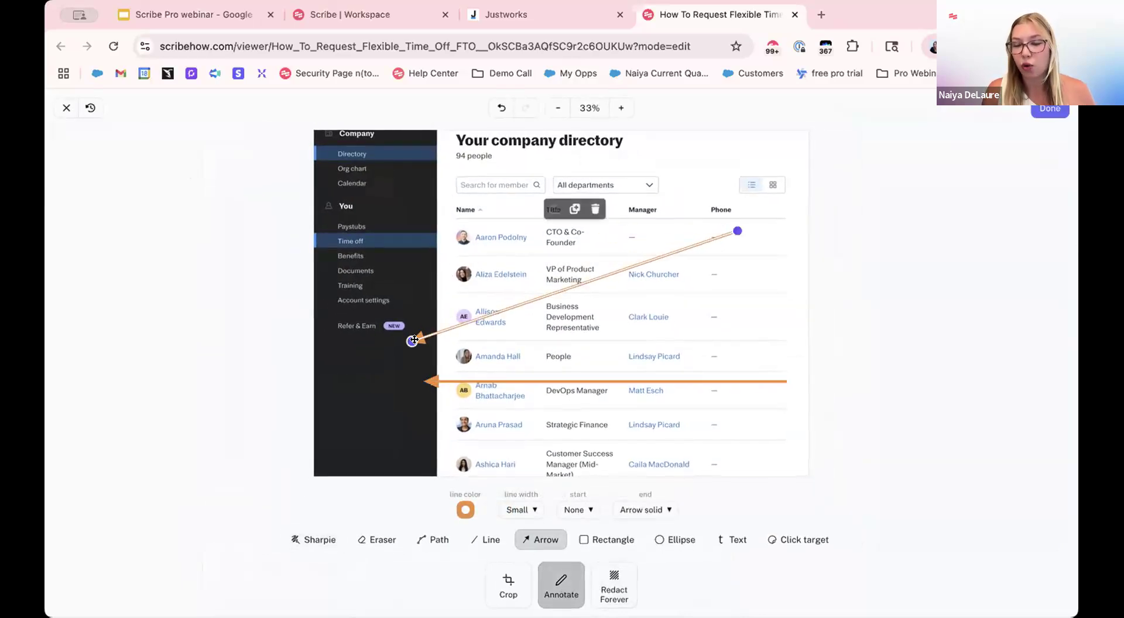
pyautogui.click(731, 540)
pyautogui.moveTo(705, 324); pyautogui.dragTo(767, 352)
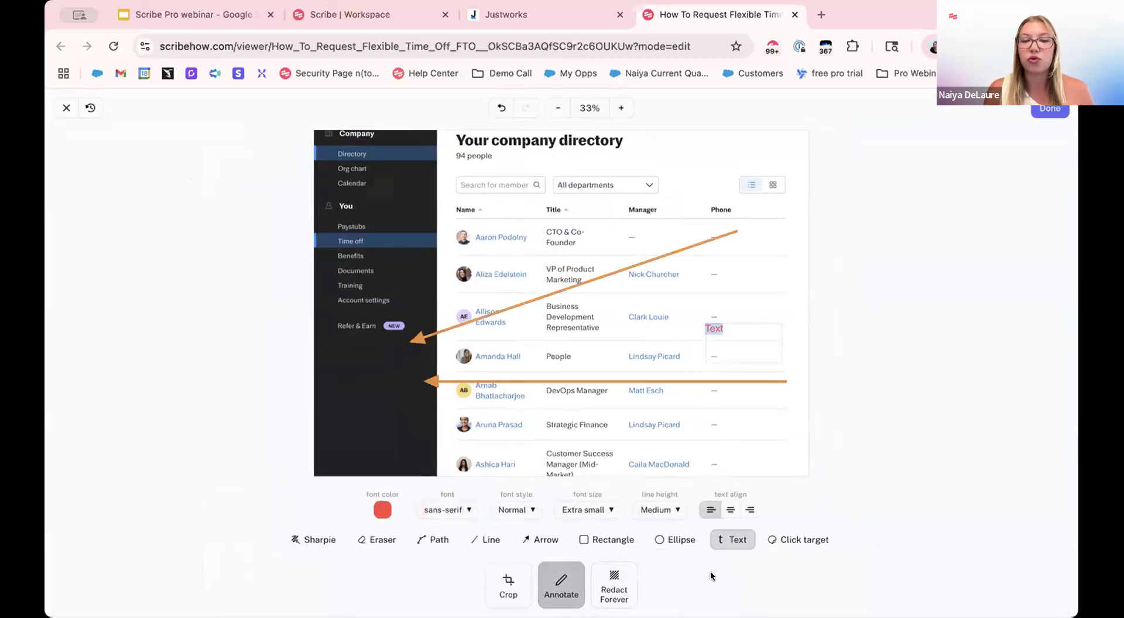
# Permanently redact the employee names and the manager names in step 1's screenshot and save the image edits
pyautogui.click(609, 577)
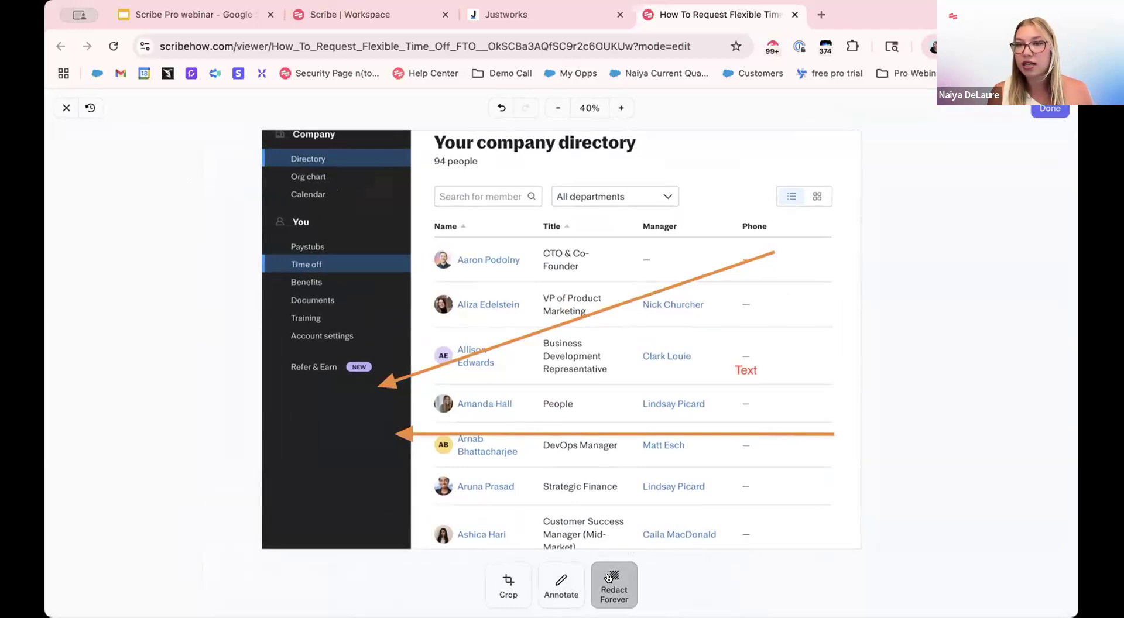
pyautogui.click(609, 579)
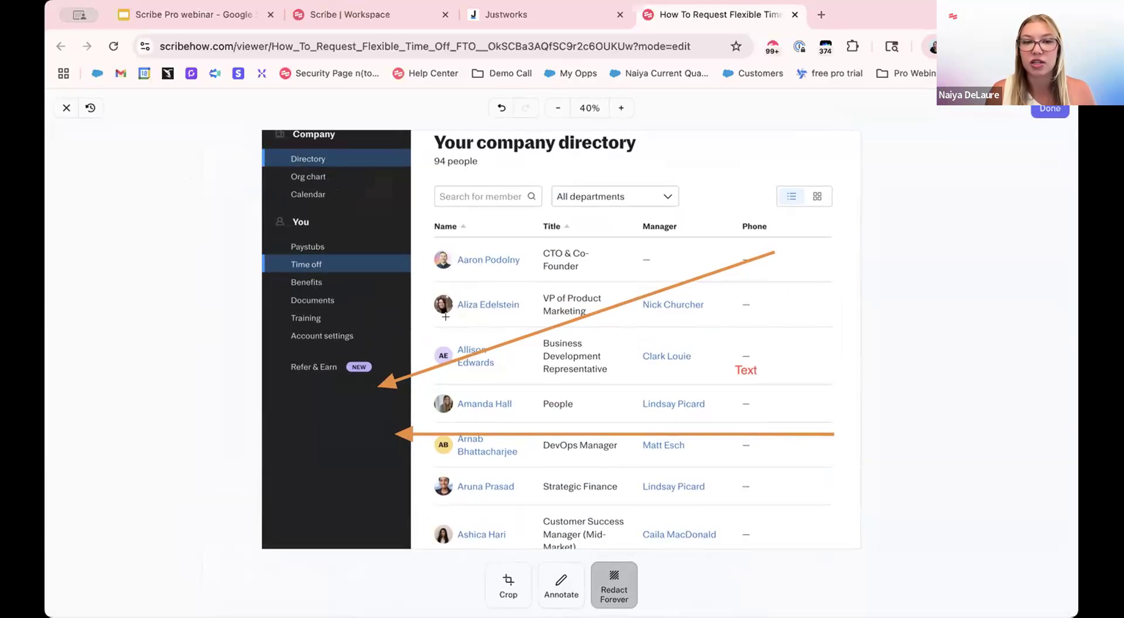
pyautogui.moveTo(454, 245); pyautogui.dragTo(528, 549)
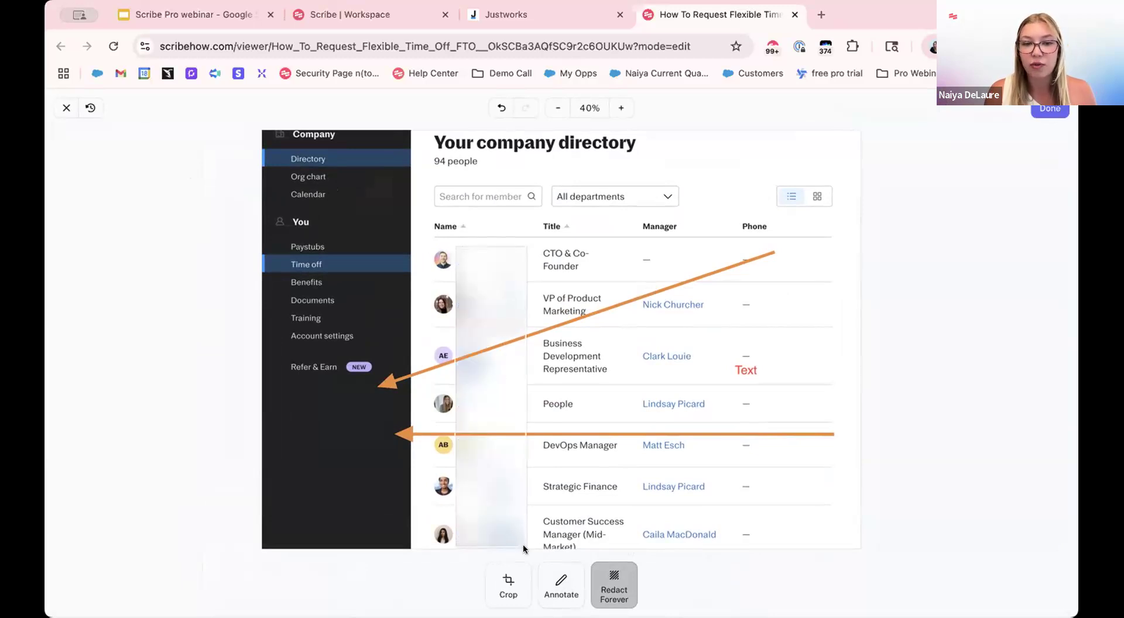
pyautogui.moveTo(641, 283); pyautogui.dragTo(720, 549)
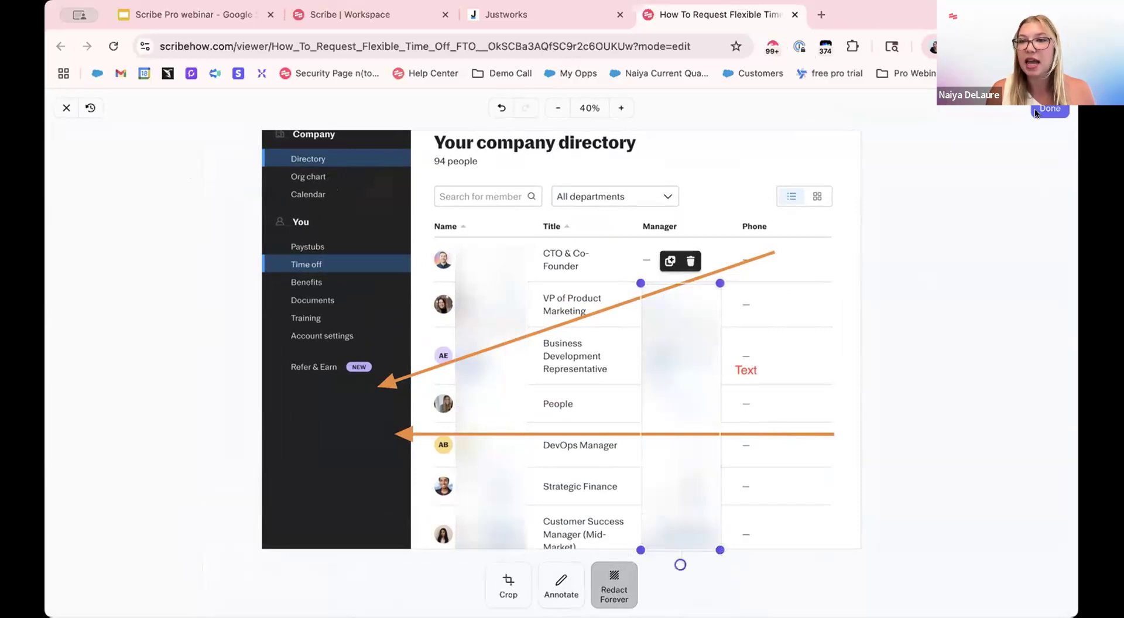
pyautogui.click(1057, 111)
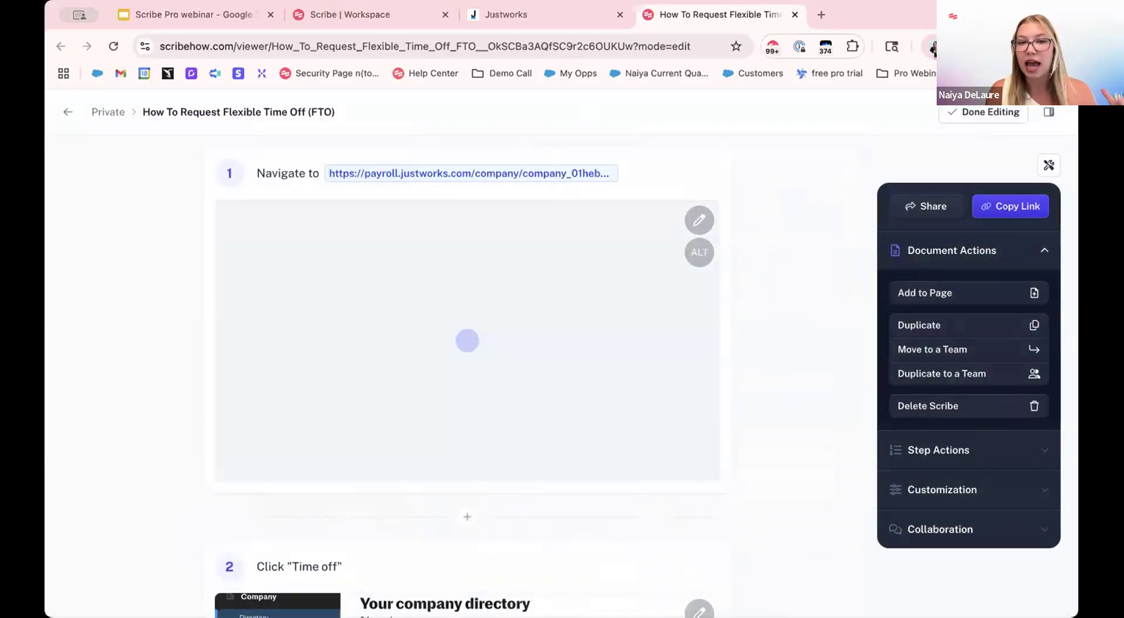
# Review the edited guide, checking step 1's annotated and redacted screenshot, the block types available after step 3, and the description
pyautogui.scroll(-3, 754, 404)
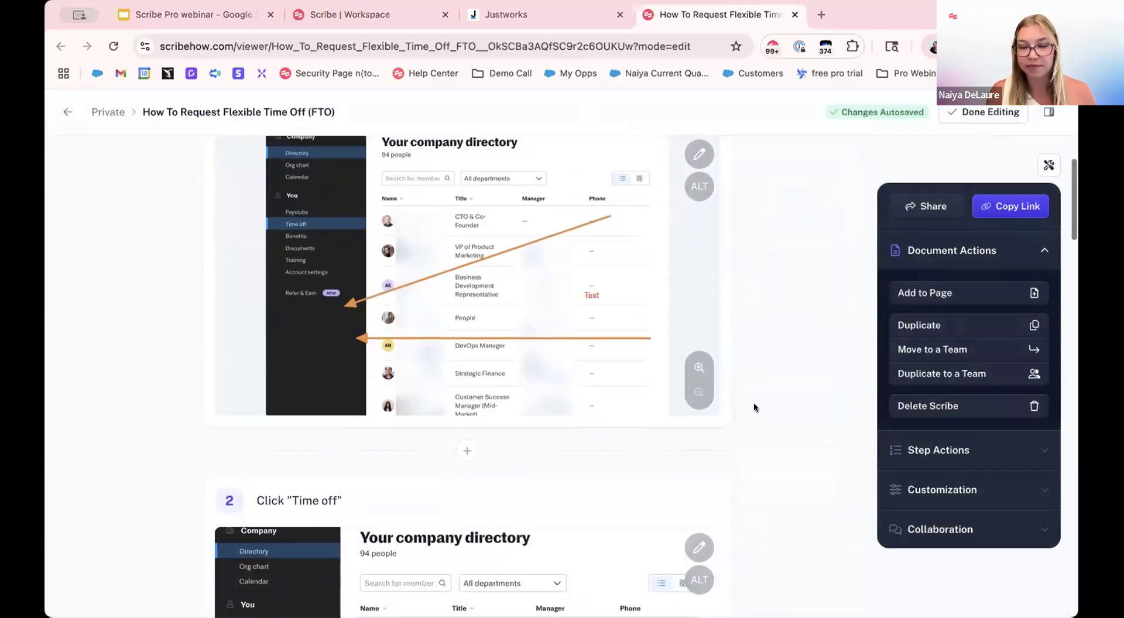
pyautogui.scroll(-3, 753, 402)
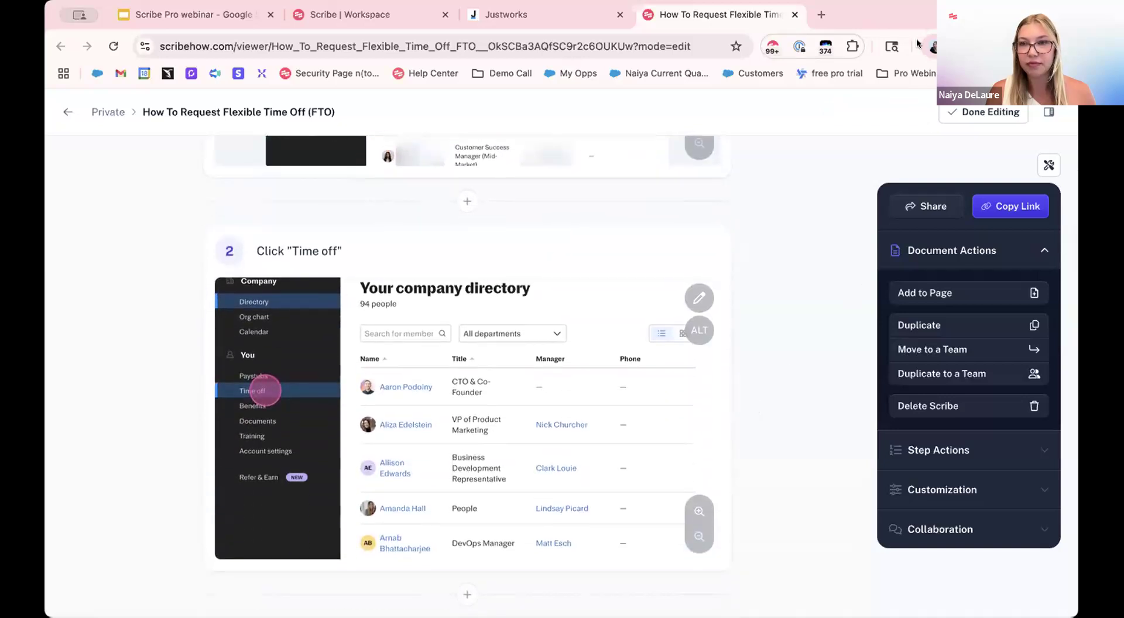
pyautogui.scroll(-10, 701, 412)
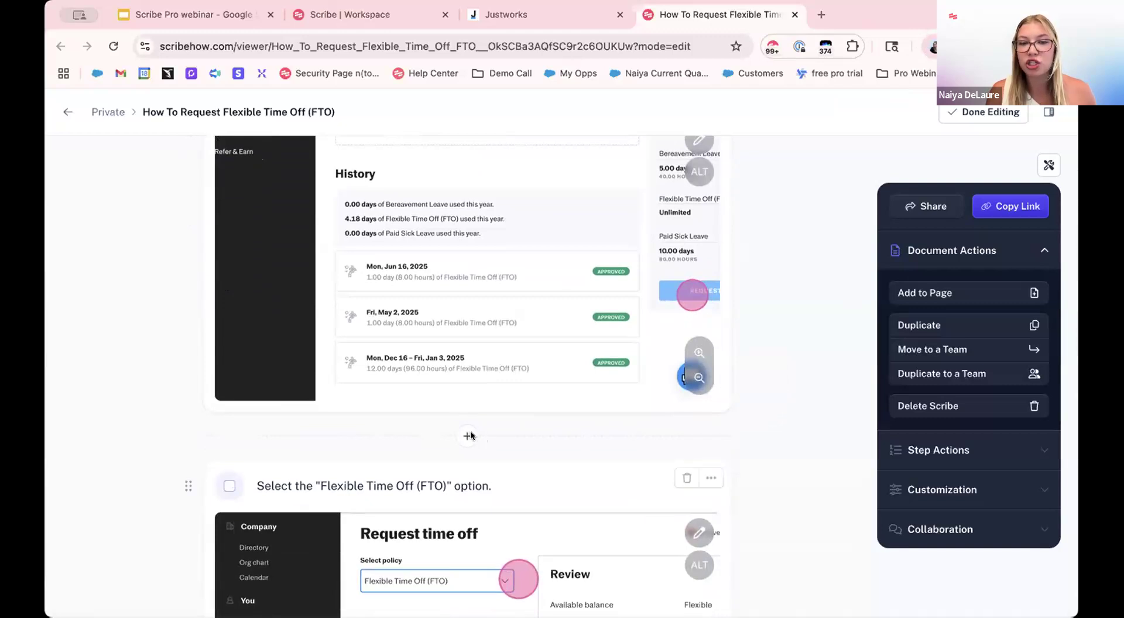
pyautogui.click(467, 436)
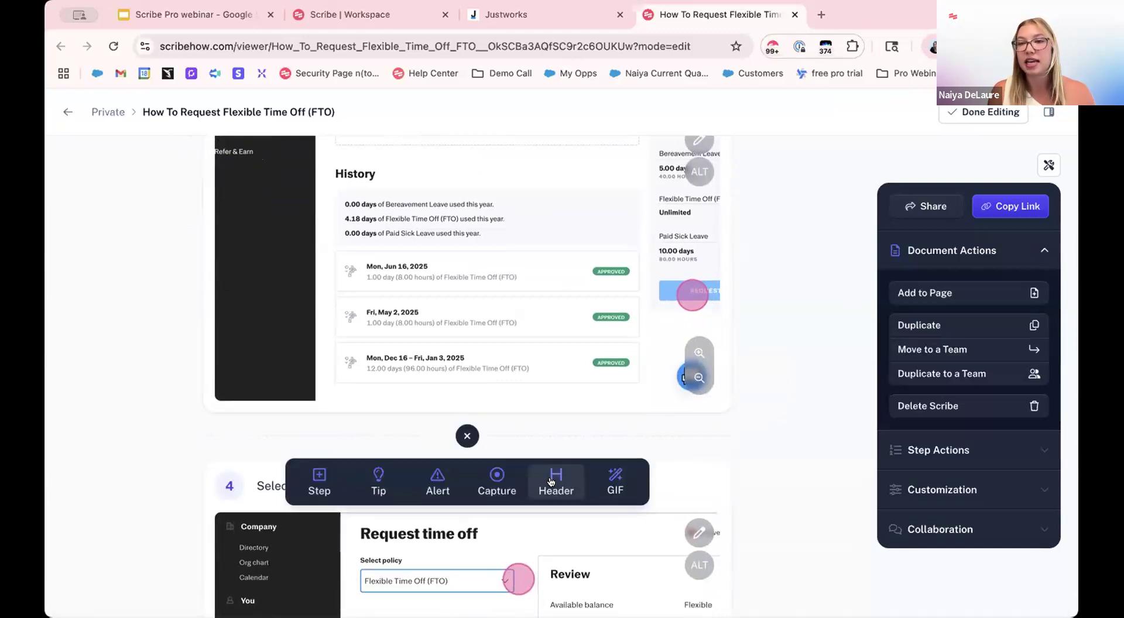
pyautogui.click(750, 415)
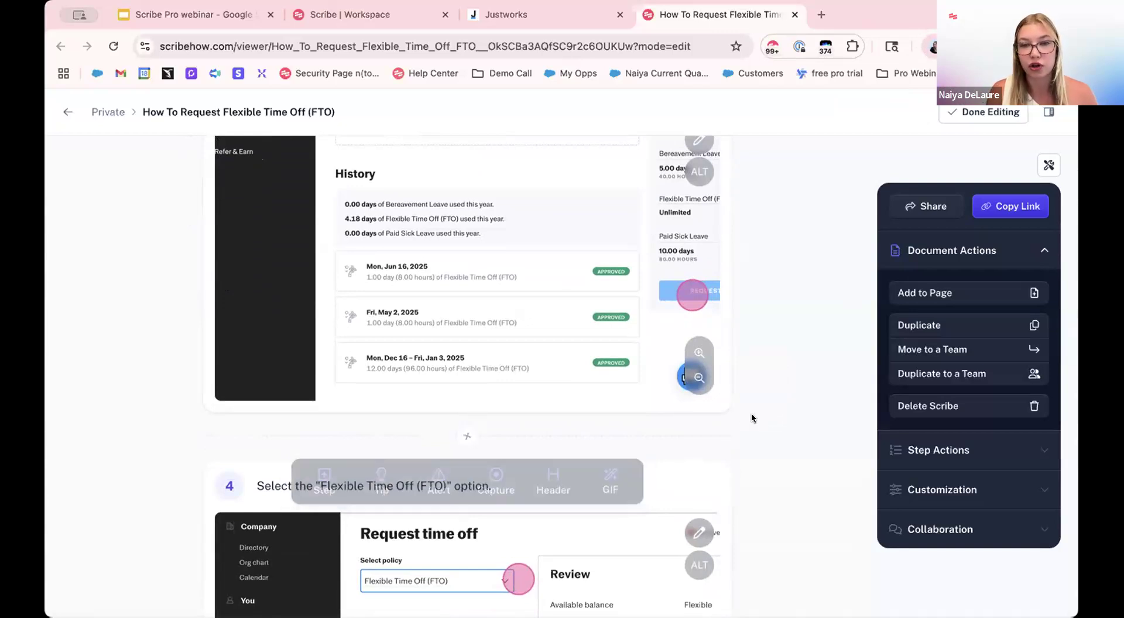
pyautogui.scroll(10, 751, 413)
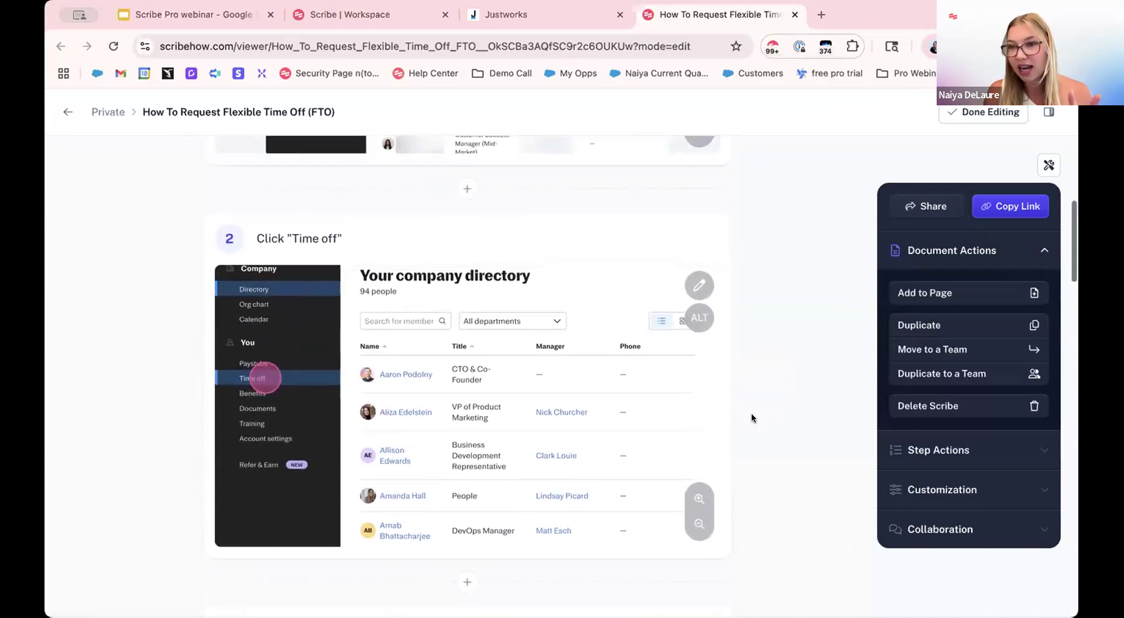
pyautogui.scroll(5, 751, 412)
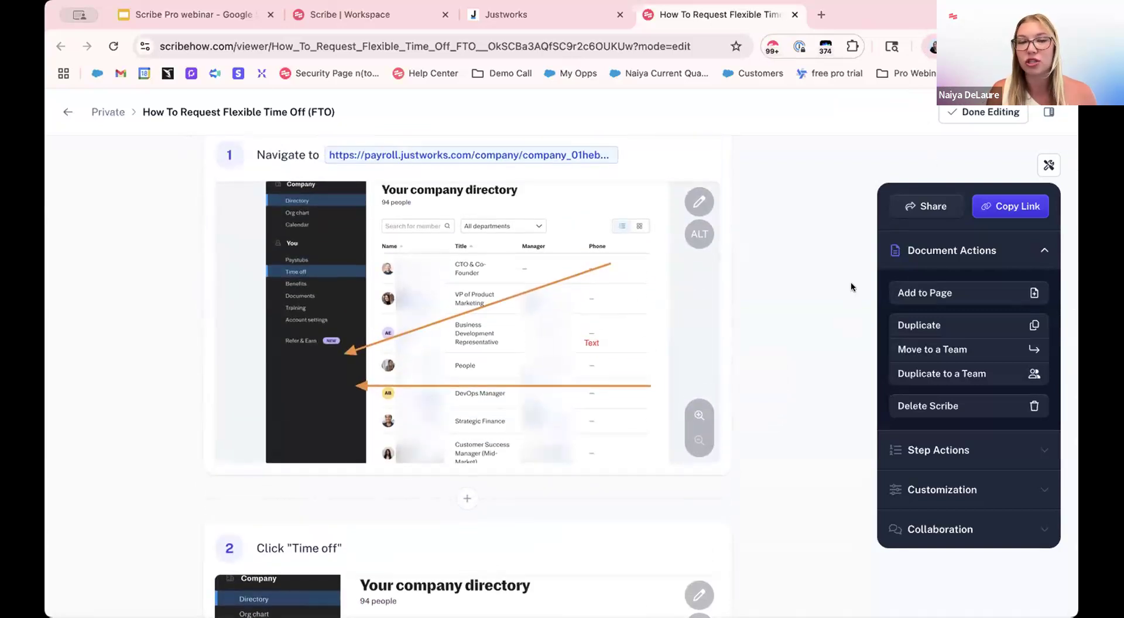
pyautogui.scroll(5, 851, 282)
pyautogui.scroll(2, 851, 282)
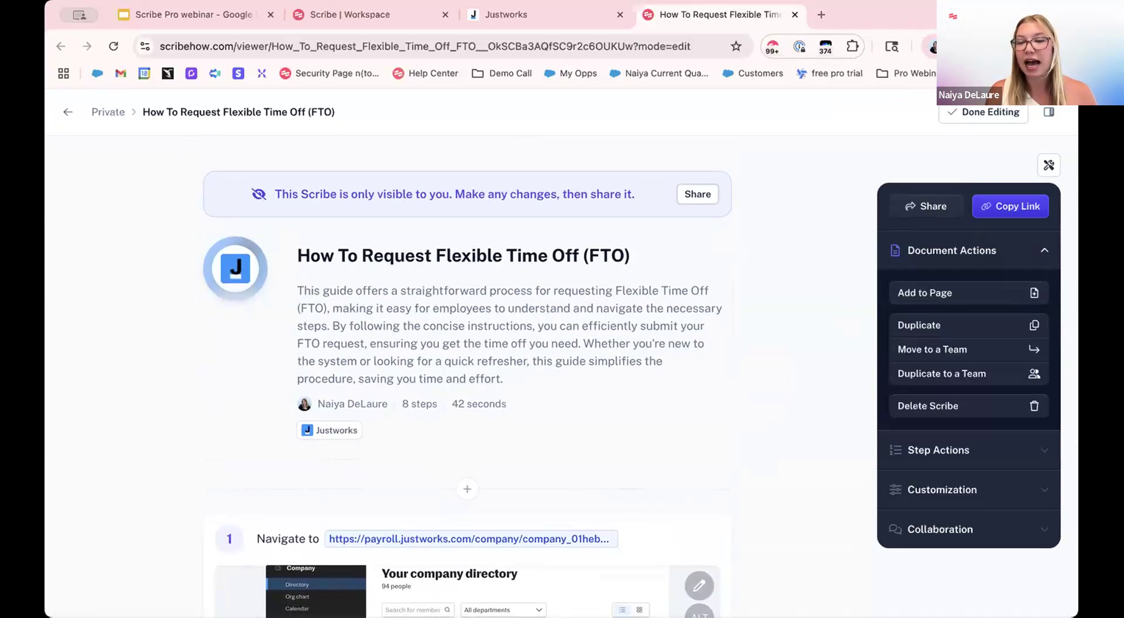
# Examine the guide's sharing, export and embed options, including the available file formats and the embed viewing modes
pyautogui.click(906, 206)
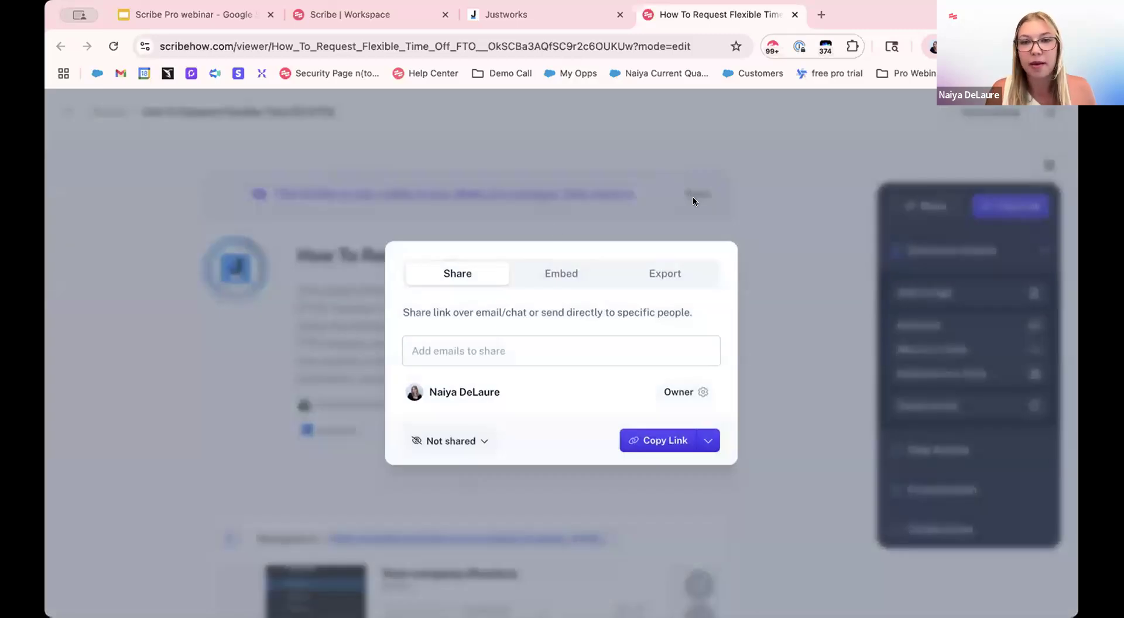
pyautogui.click(668, 273)
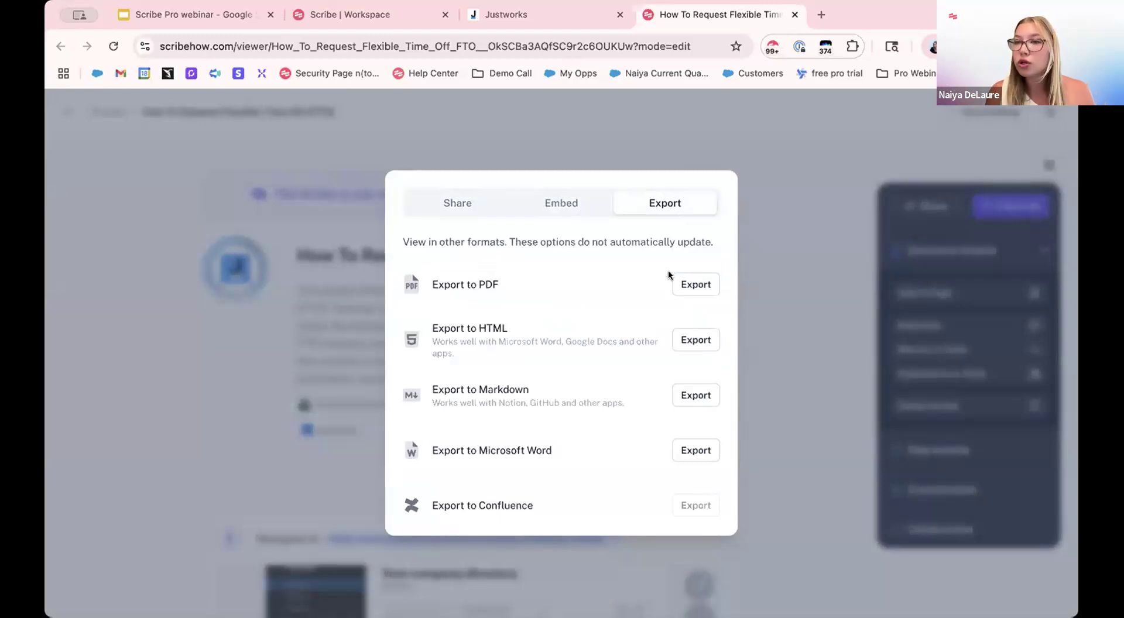
pyautogui.click(468, 204)
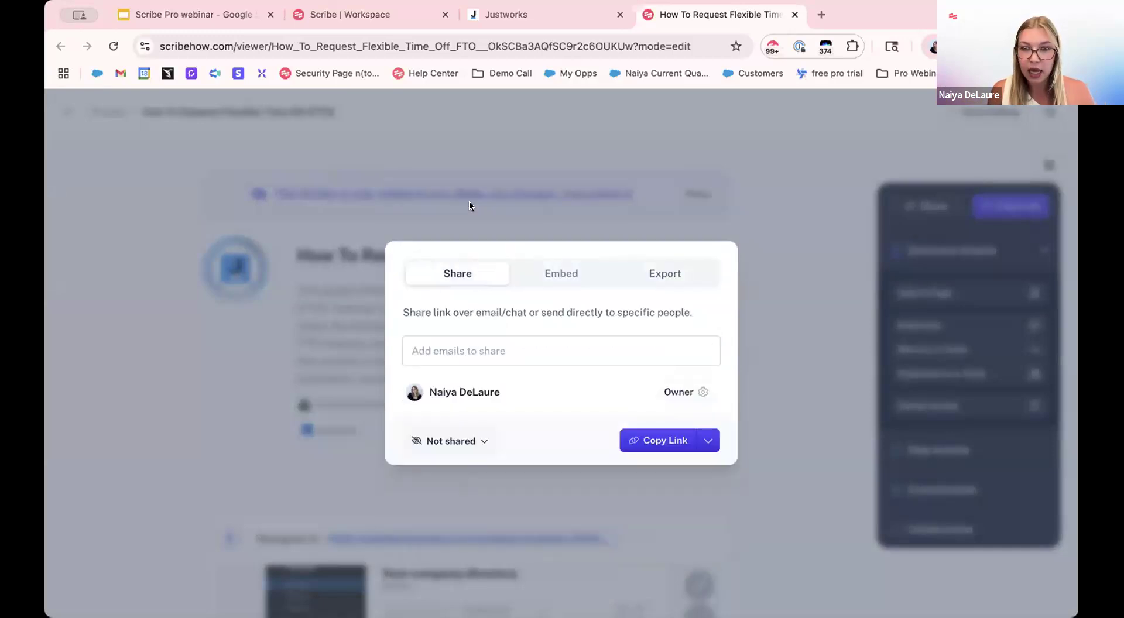
pyautogui.click(546, 267)
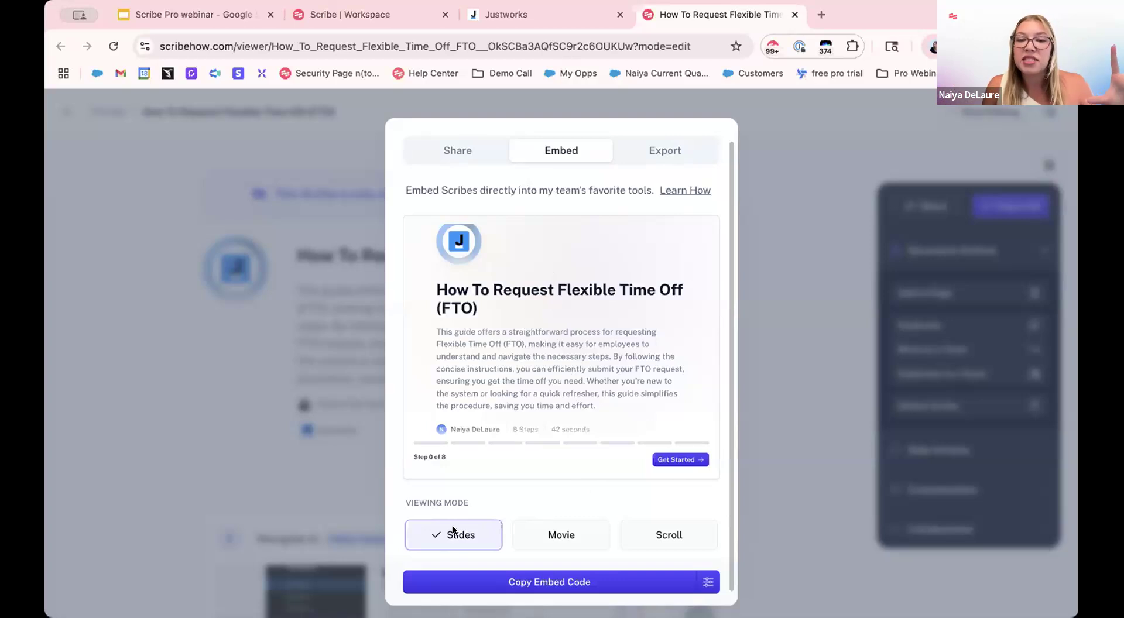
# Preview the guide's embed in the Slides viewing mode, advancing through its first steps, and in the Scroll viewing mode
pyautogui.click(679, 460)
pyautogui.click(679, 460)
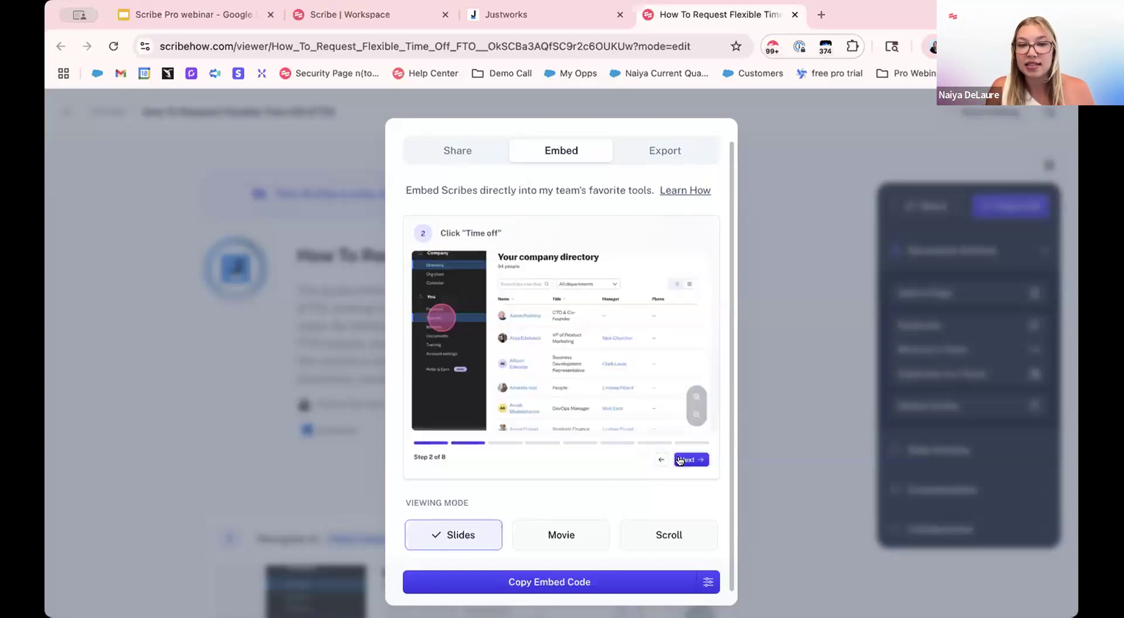
pyautogui.click(679, 460)
pyautogui.click(656, 534)
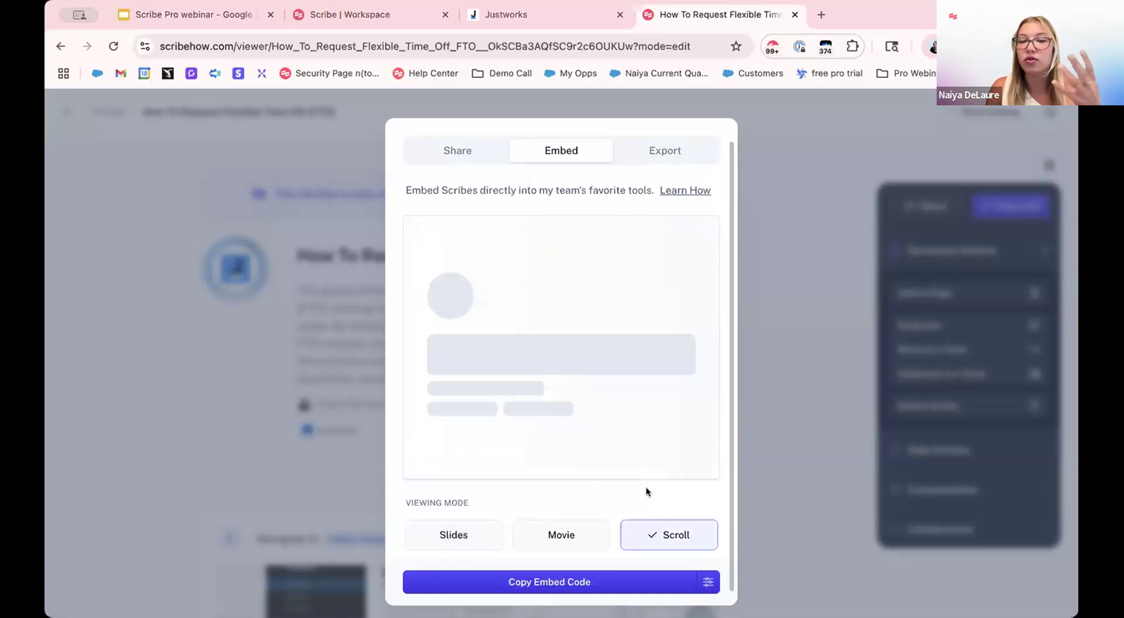
pyautogui.scroll(-10, 624, 449)
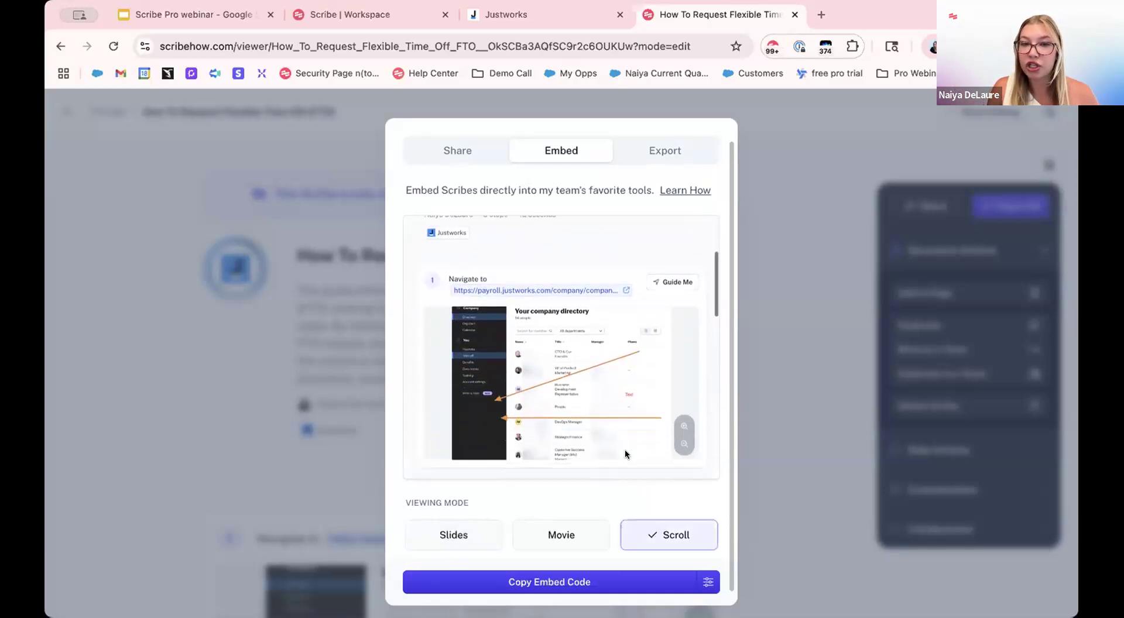
pyautogui.scroll(-8, 622, 448)
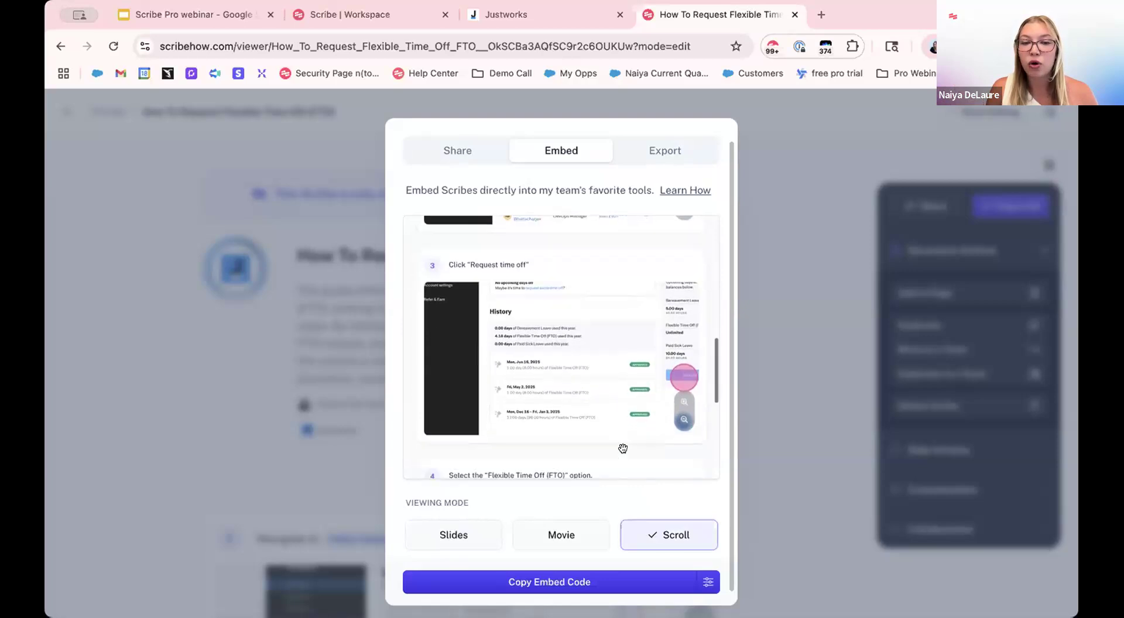
# Play the guide's embed preview in the Movie viewing mode and close the sharing dialog
pyautogui.click(567, 533)
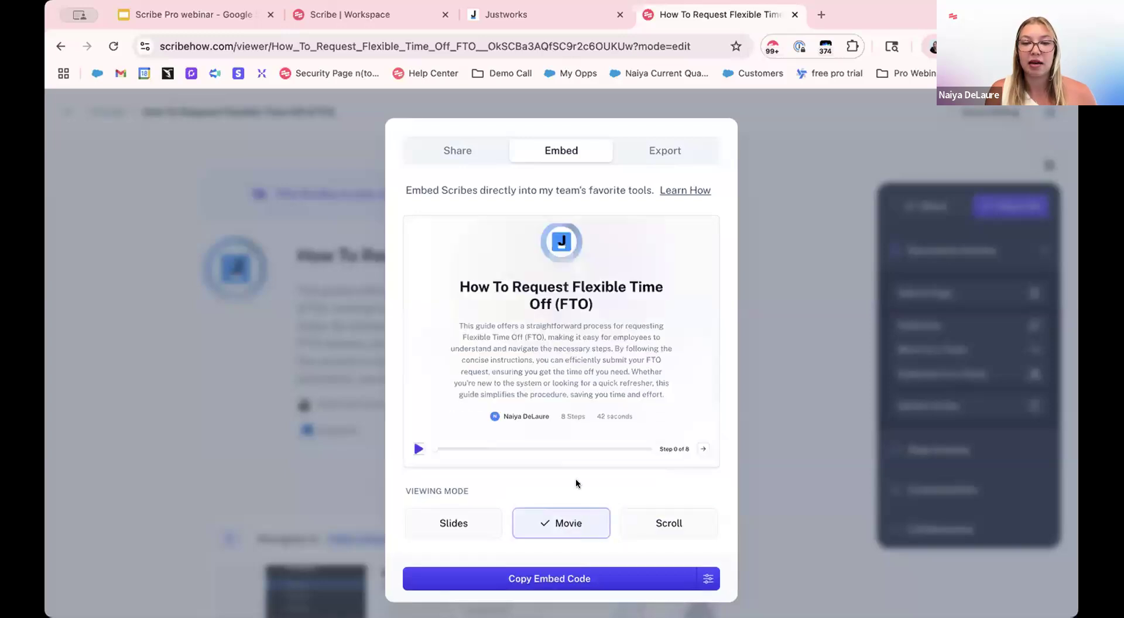
pyautogui.click(417, 448)
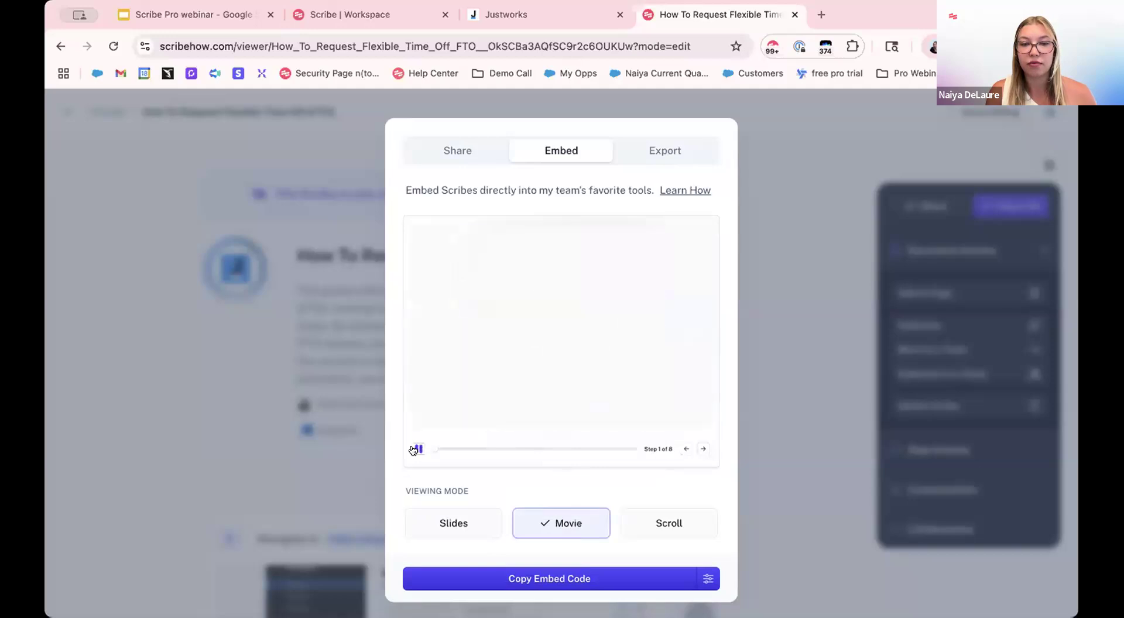
pyautogui.click(700, 452)
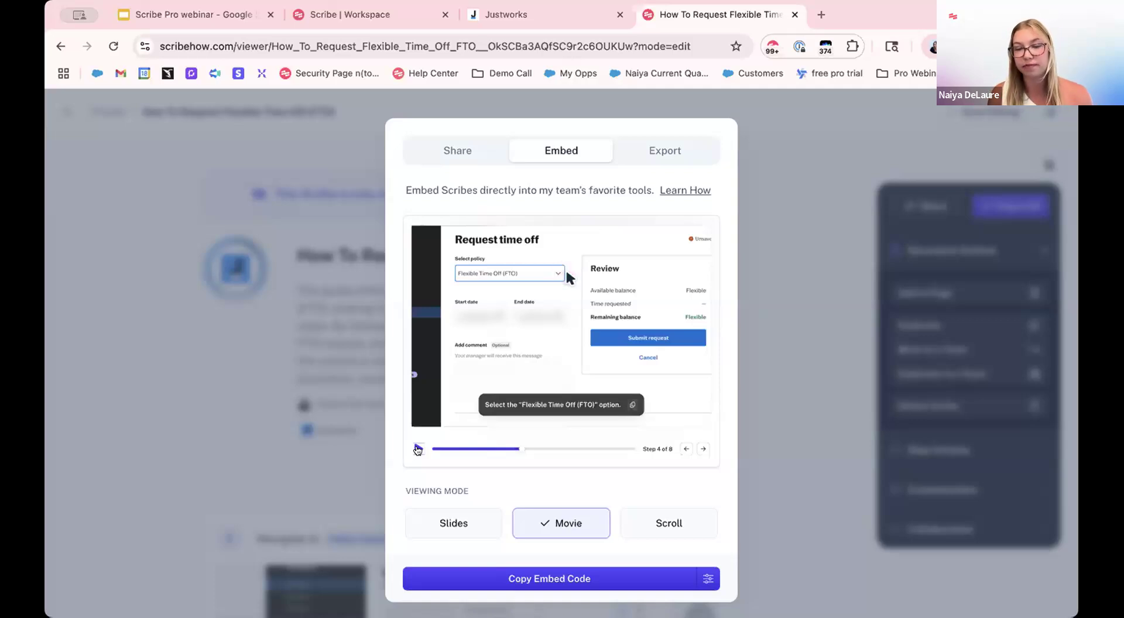
pyautogui.click(785, 382)
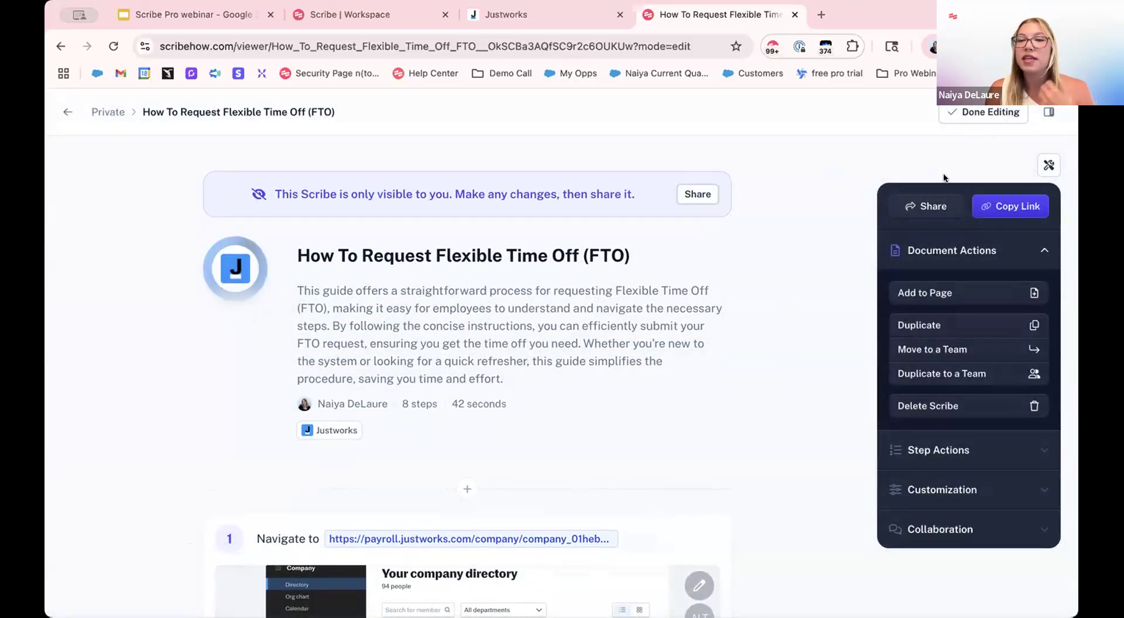
# Finish editing the time off guide and close the original Justworks tab
pyautogui.click(967, 111)
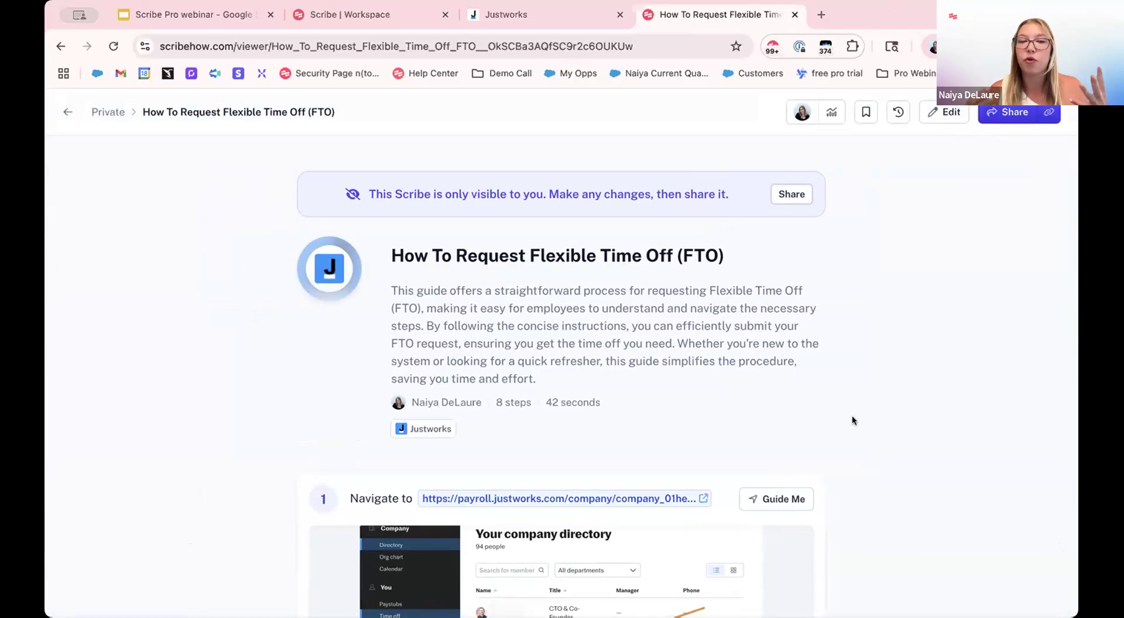
pyautogui.click(619, 15)
pyautogui.scroll(-2, 865, 388)
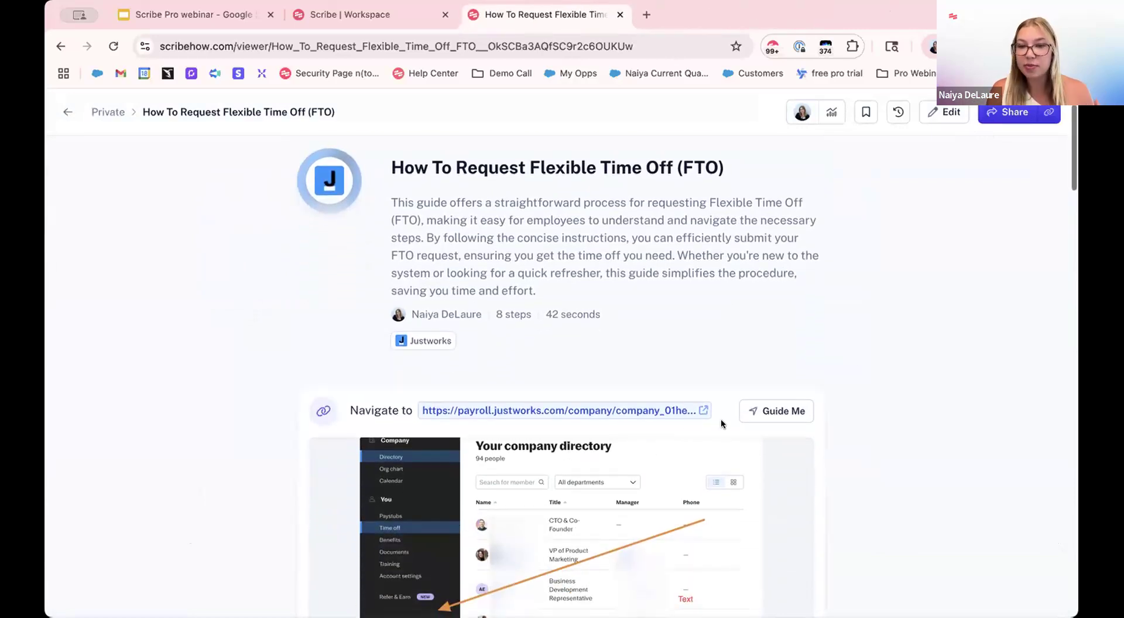
# Follow the guide's Guide Me walkthrough in Justworks up to the time off policy selection, exit it and return to the guide
pyautogui.click(761, 411)
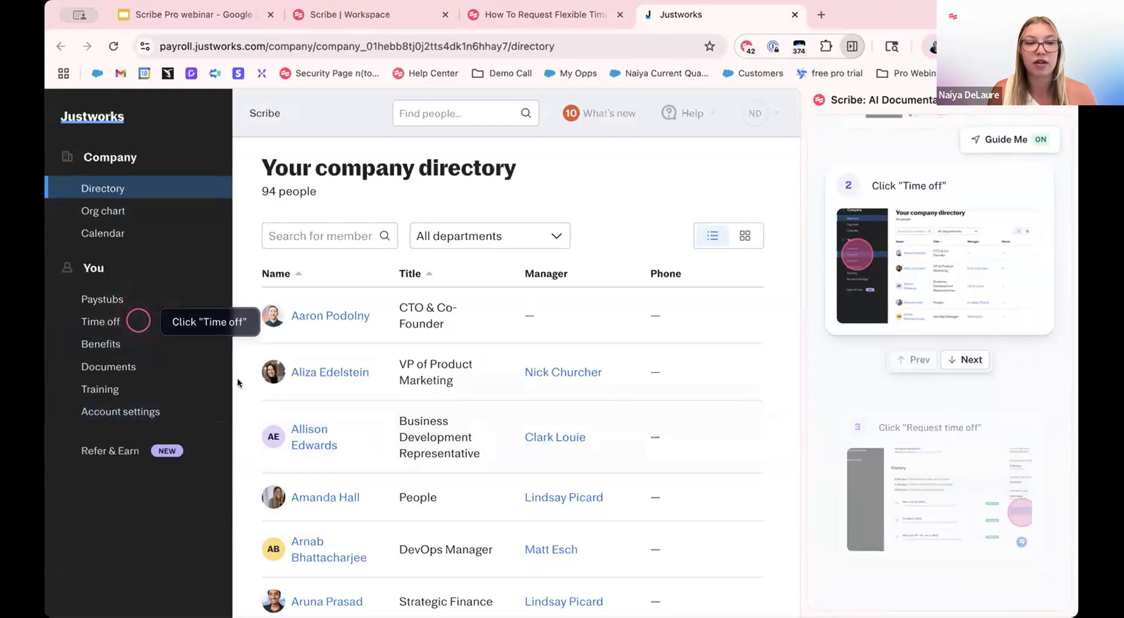
pyautogui.click(138, 321)
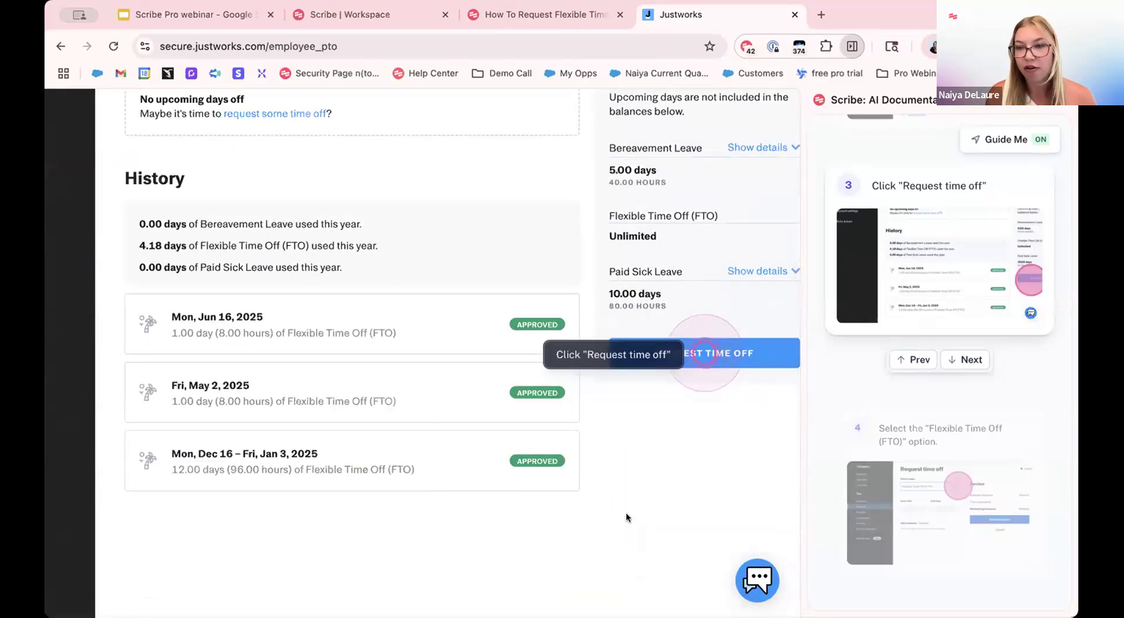
pyautogui.click(705, 351)
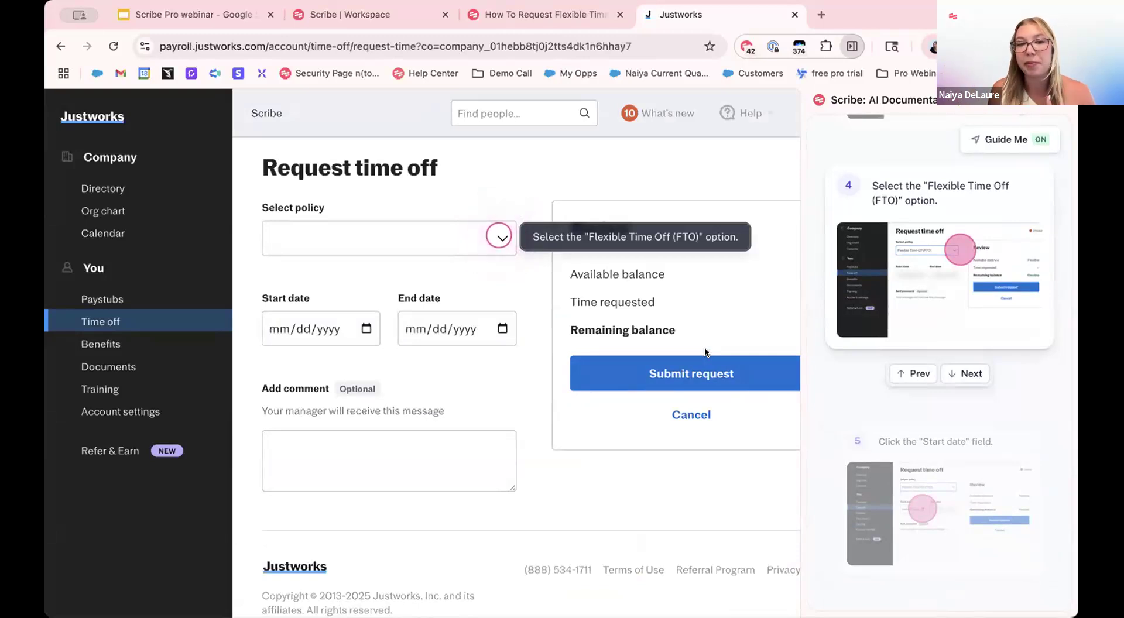
pyautogui.click(495, 240)
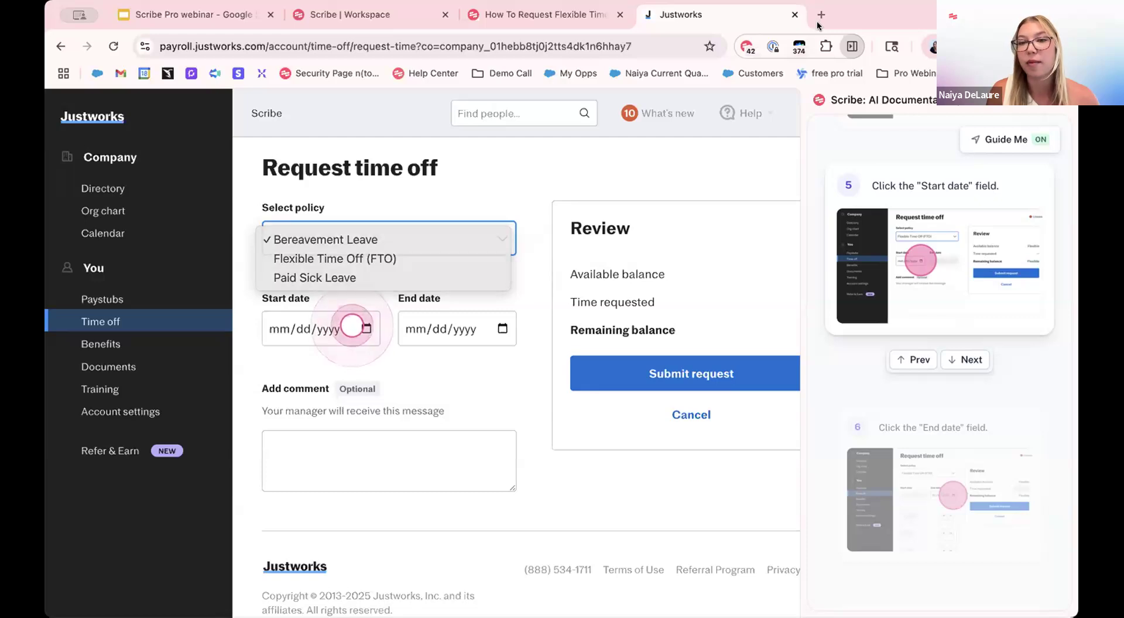
pyautogui.press('Escape')
pyautogui.click(852, 45)
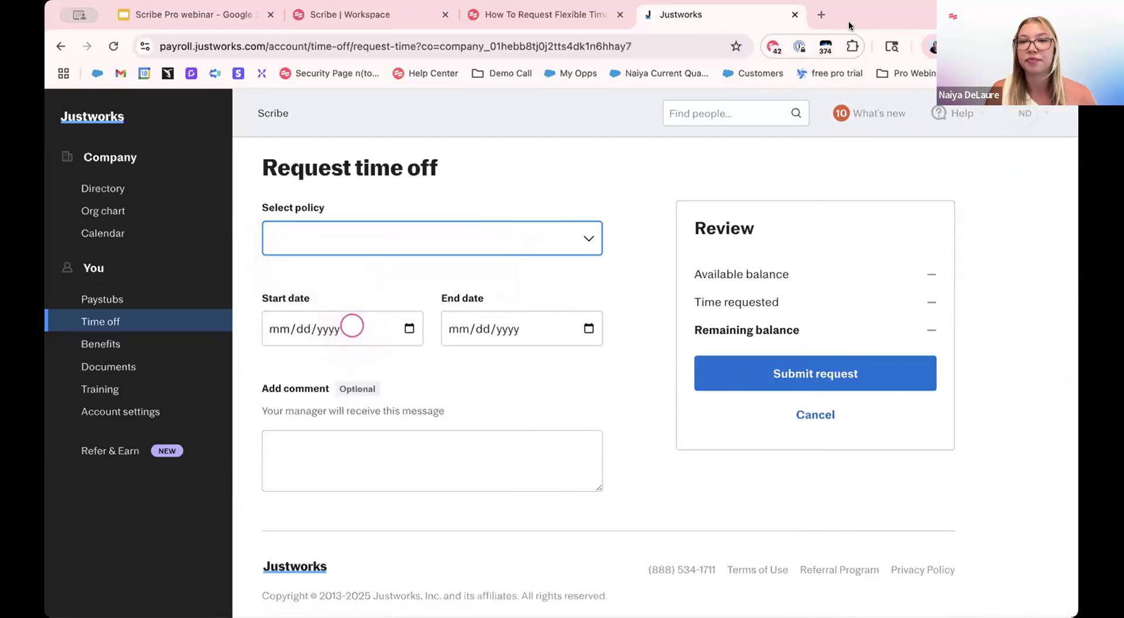
pyautogui.click(562, 14)
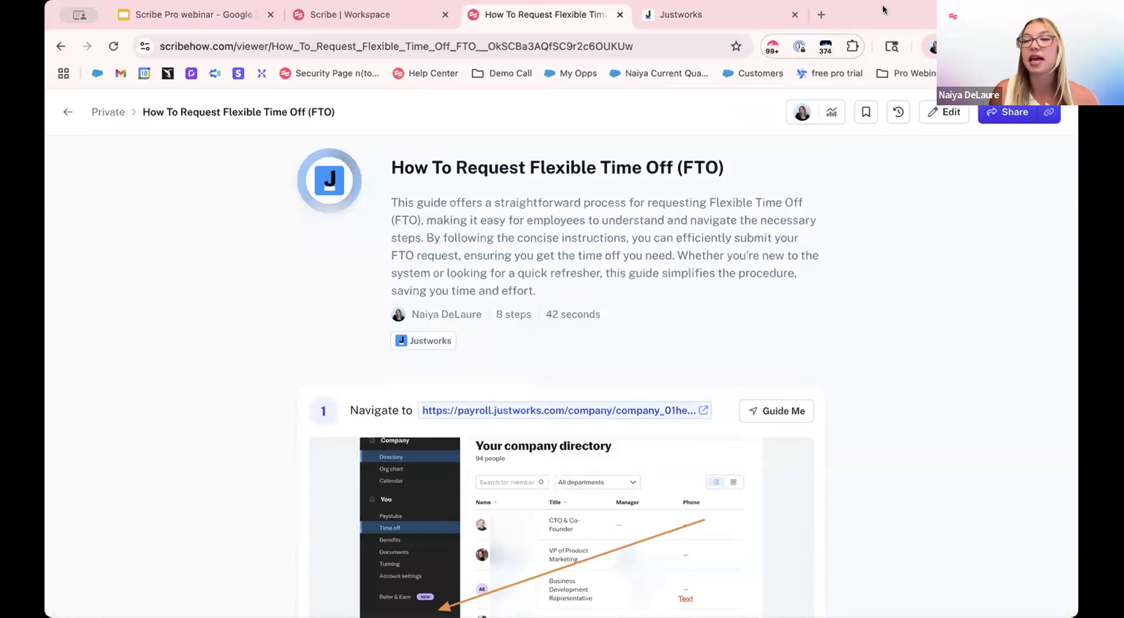
# Open the bookmarked "Getting Started With Scribe" page from the Demo Call folder in a new tab
pyautogui.click(821, 15)
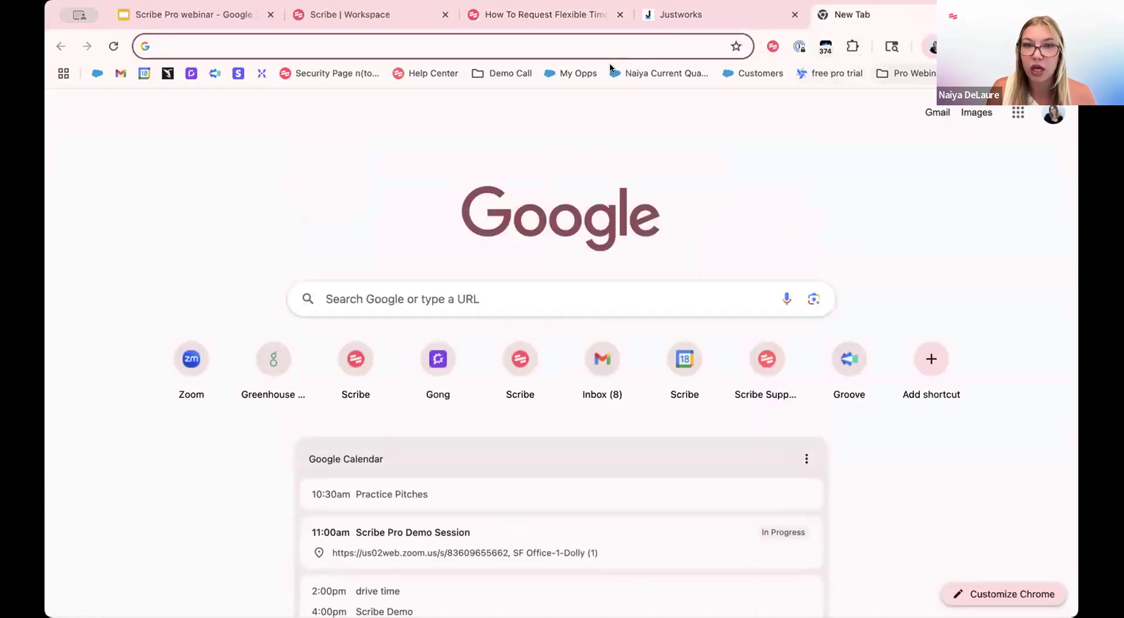
pyautogui.click(507, 73)
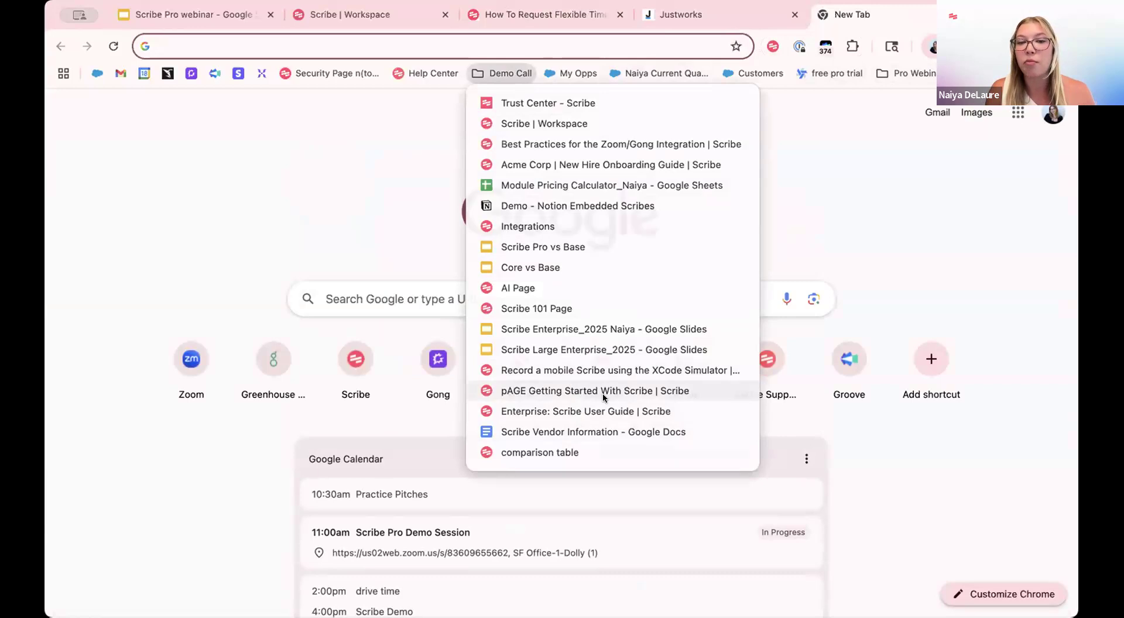
pyautogui.click(605, 391)
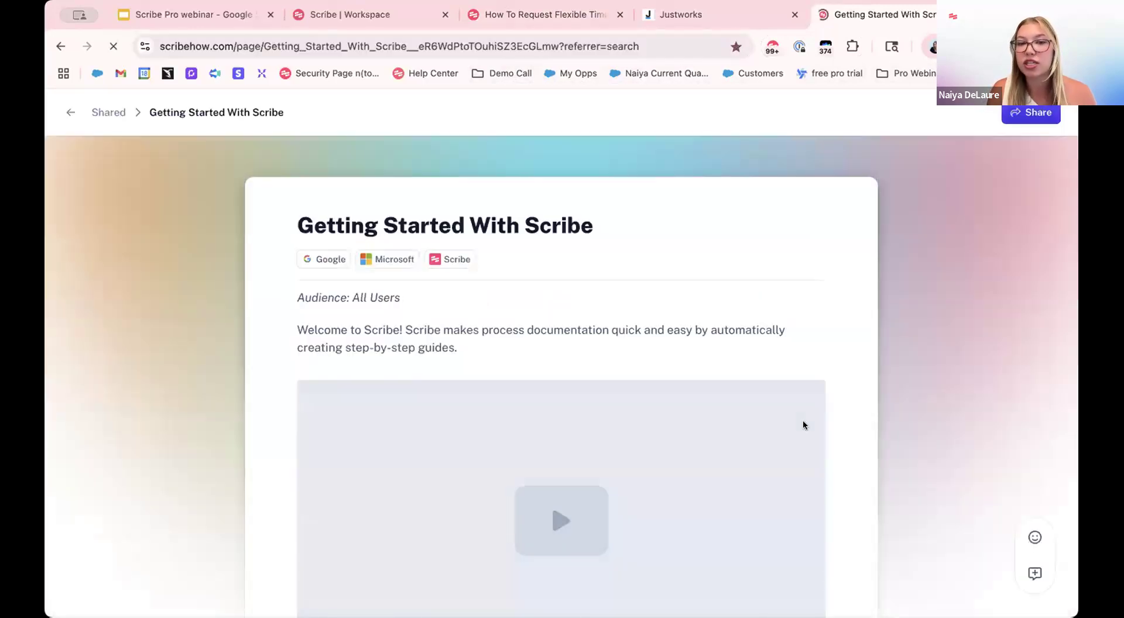
# Review the page from its demo video to the customization section, previewing the embedded "How to edit your Scribe" guide and closing it
pyautogui.scroll(-4, 802, 425)
pyautogui.scroll(2, 802, 425)
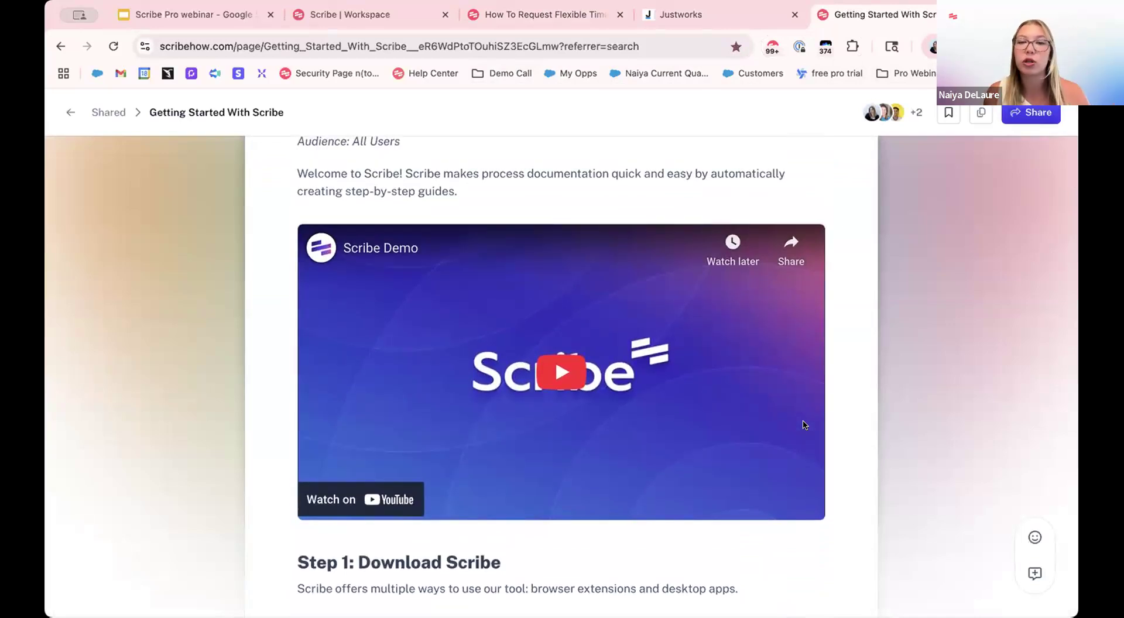
pyautogui.scroll(-8, 804, 425)
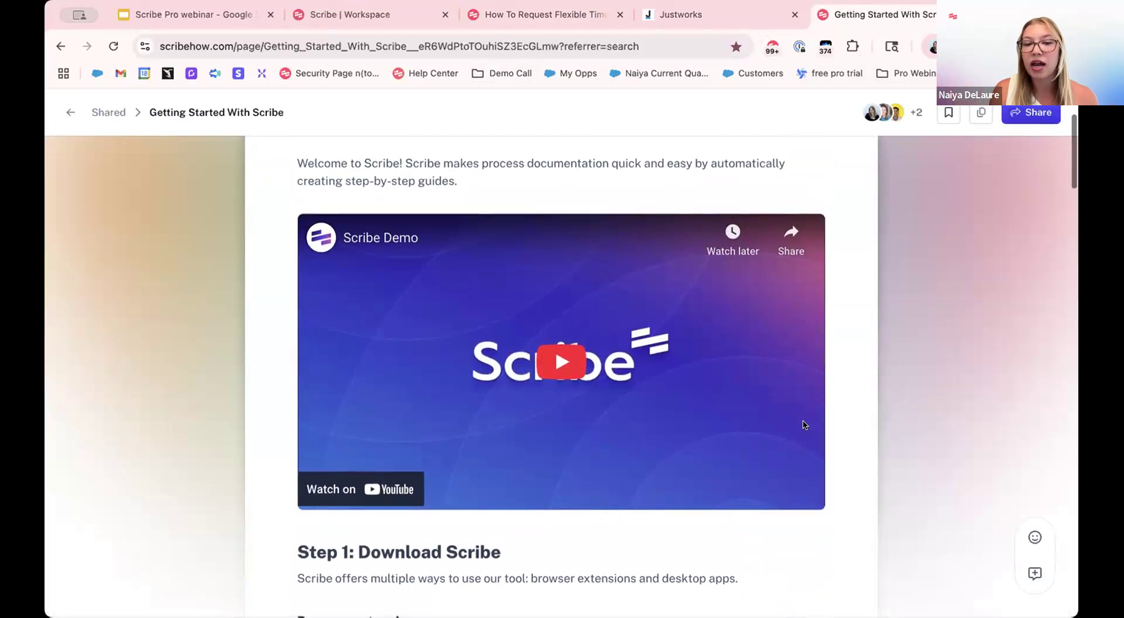
pyautogui.scroll(-6, 803, 425)
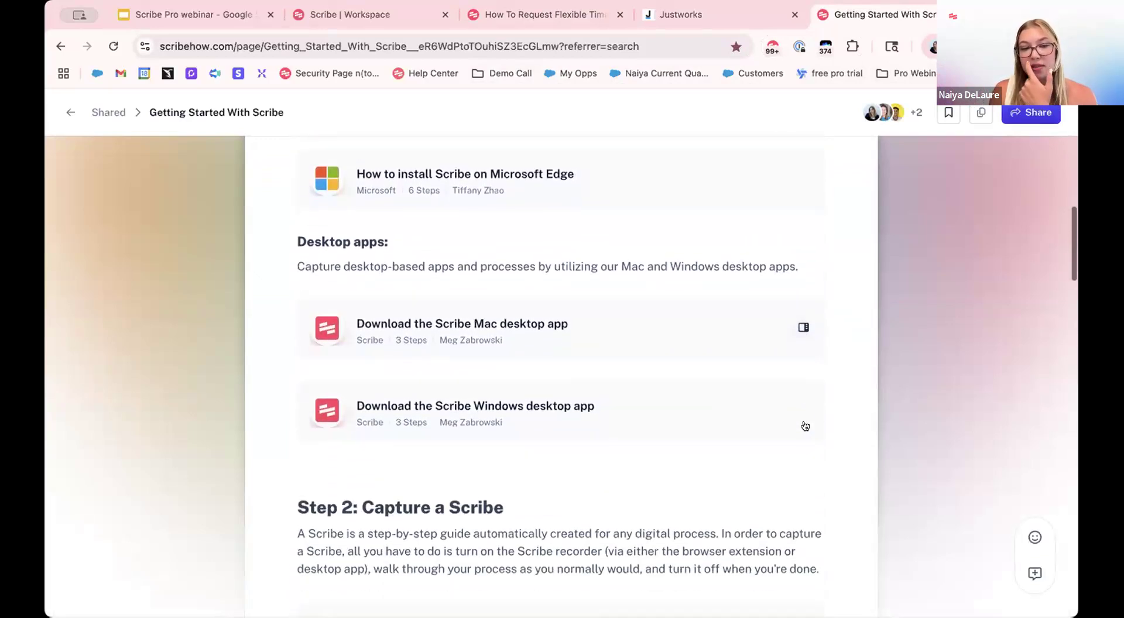
pyautogui.scroll(-8, 805, 425)
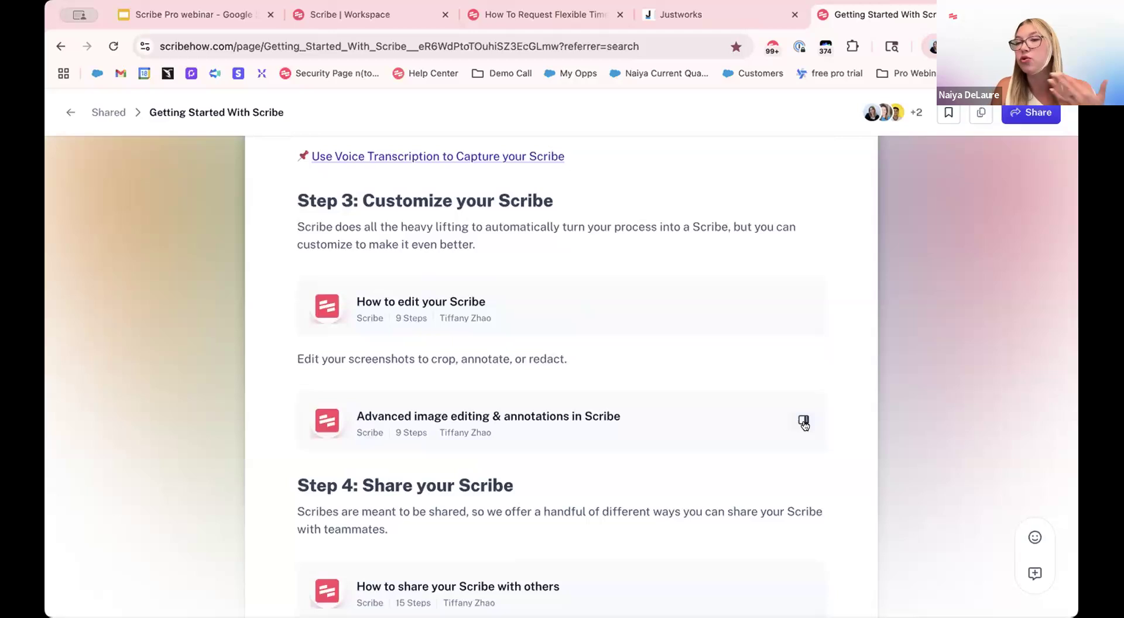
pyautogui.scroll(-2, 803, 425)
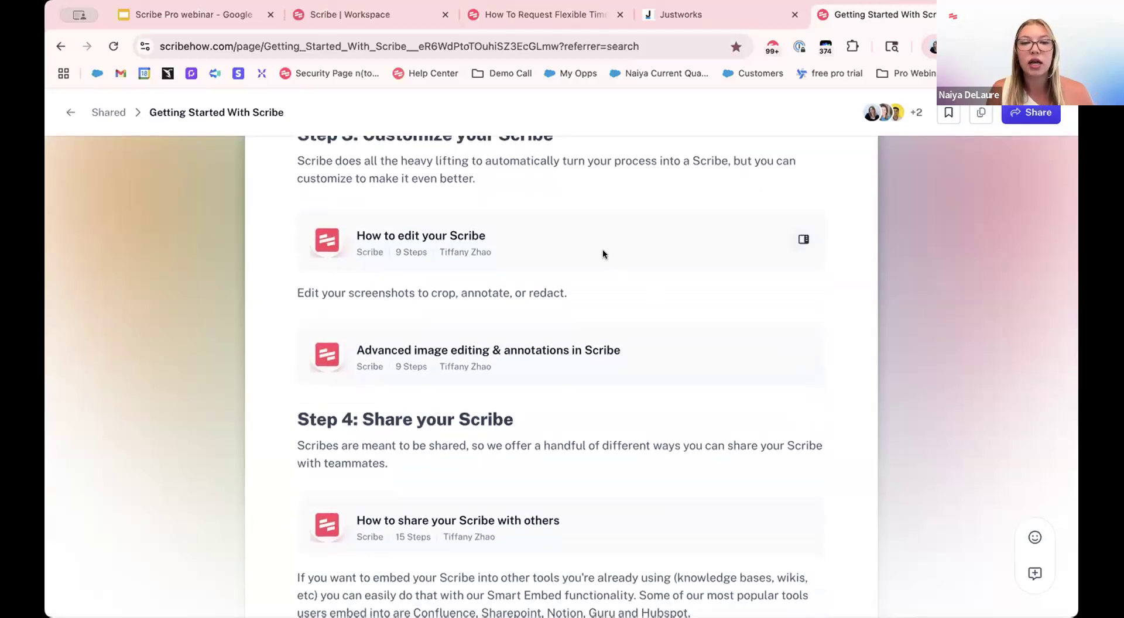
pyautogui.click(604, 254)
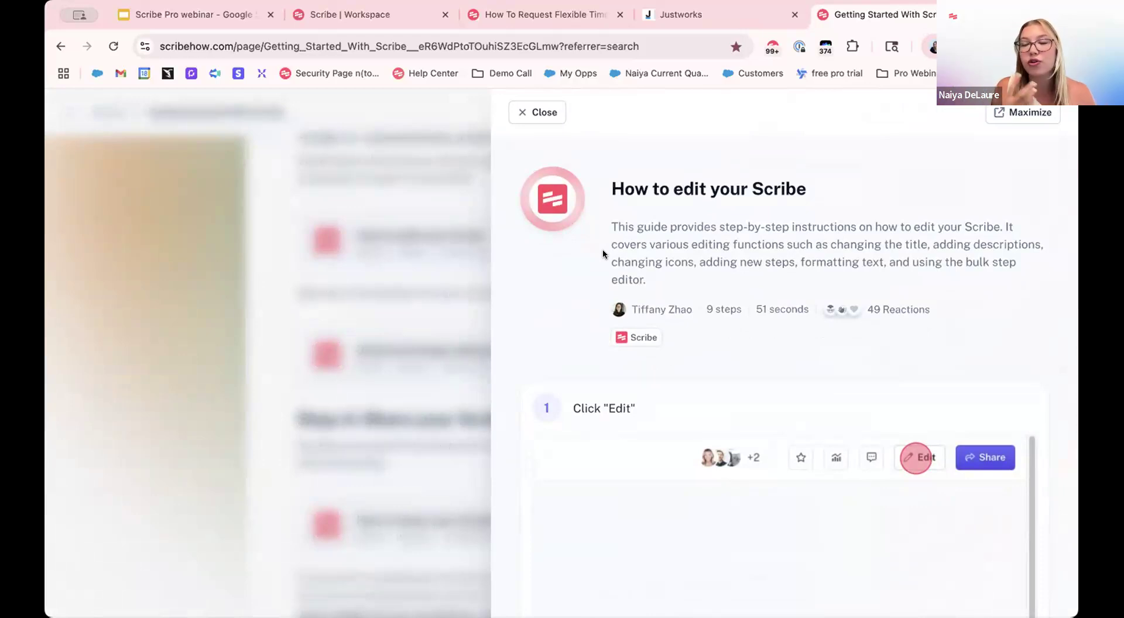
pyautogui.click(249, 322)
# Review the rest of the page, from sharing and embedding through Teams, Documents and Dashboard to page creation
pyautogui.scroll(2, 515, 375)
pyautogui.scroll(-4, 484, 389)
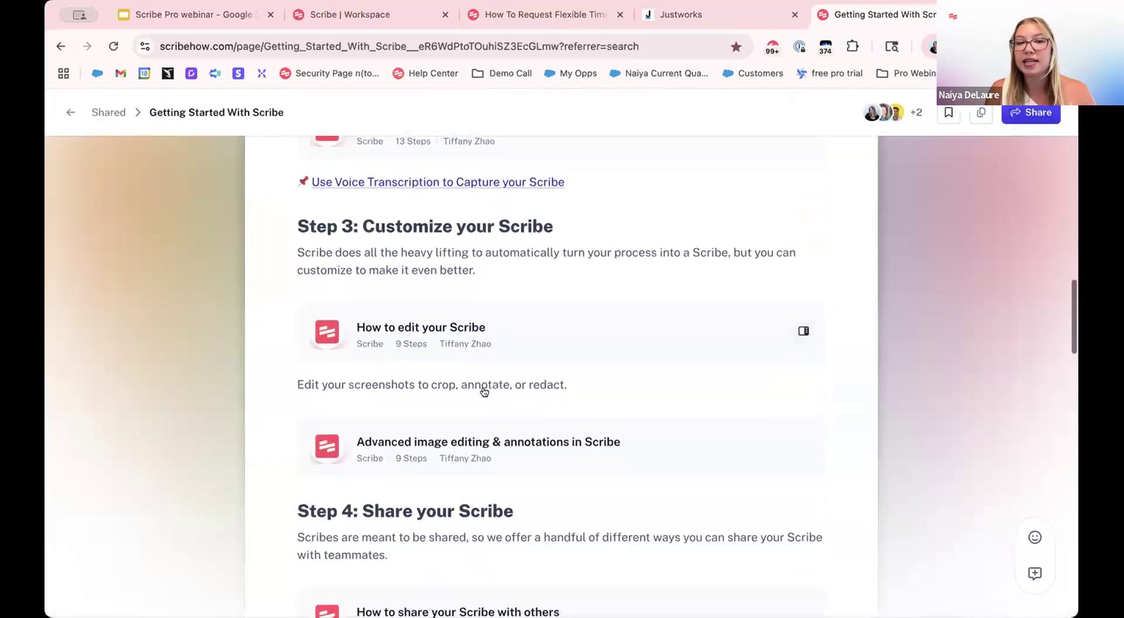
pyautogui.scroll(-1, 484, 391)
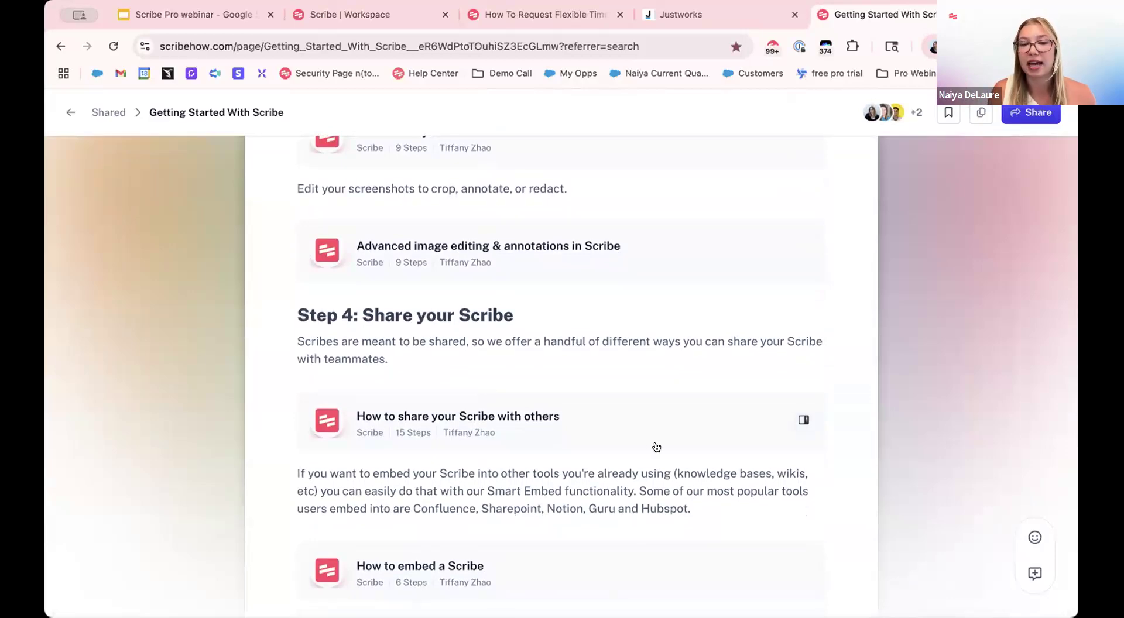
pyautogui.scroll(-5, 656, 447)
pyautogui.scroll(-3, 656, 447)
pyautogui.scroll(-8, 656, 447)
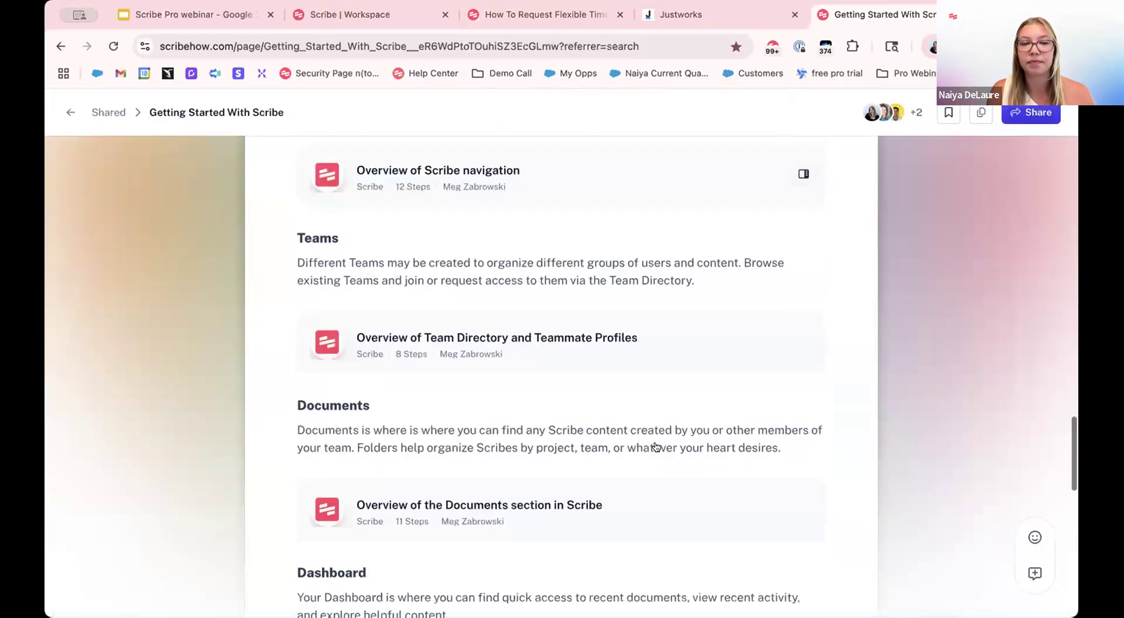
pyautogui.scroll(-5, 657, 446)
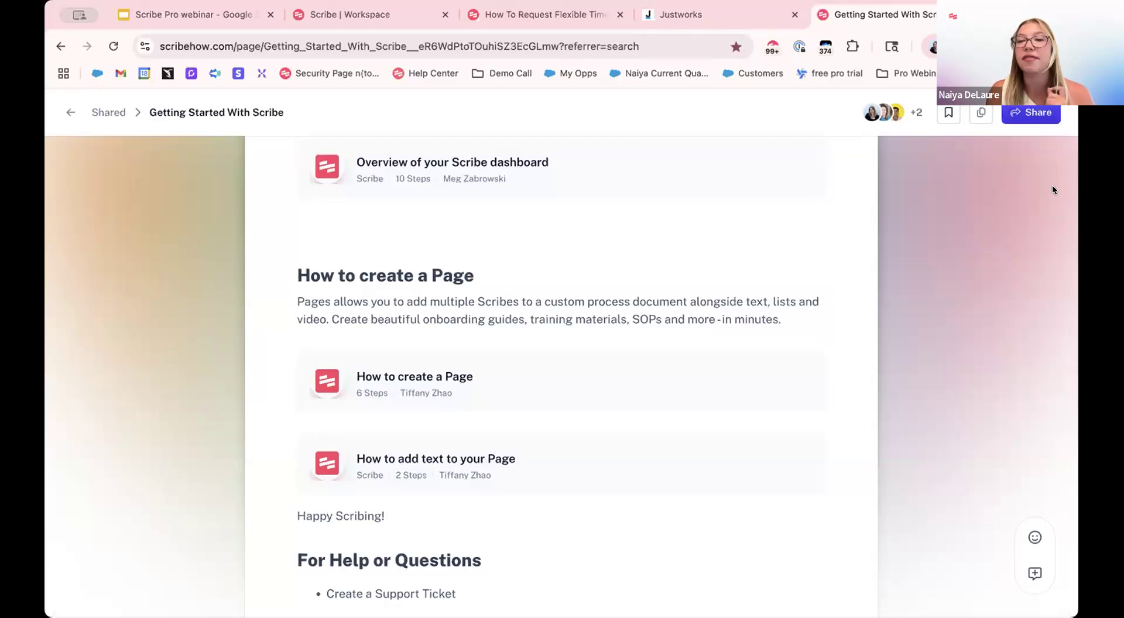
# Examine the page's sharing options, look through its embed preview down to the sharing section, and close the dialog
pyautogui.click(1030, 112)
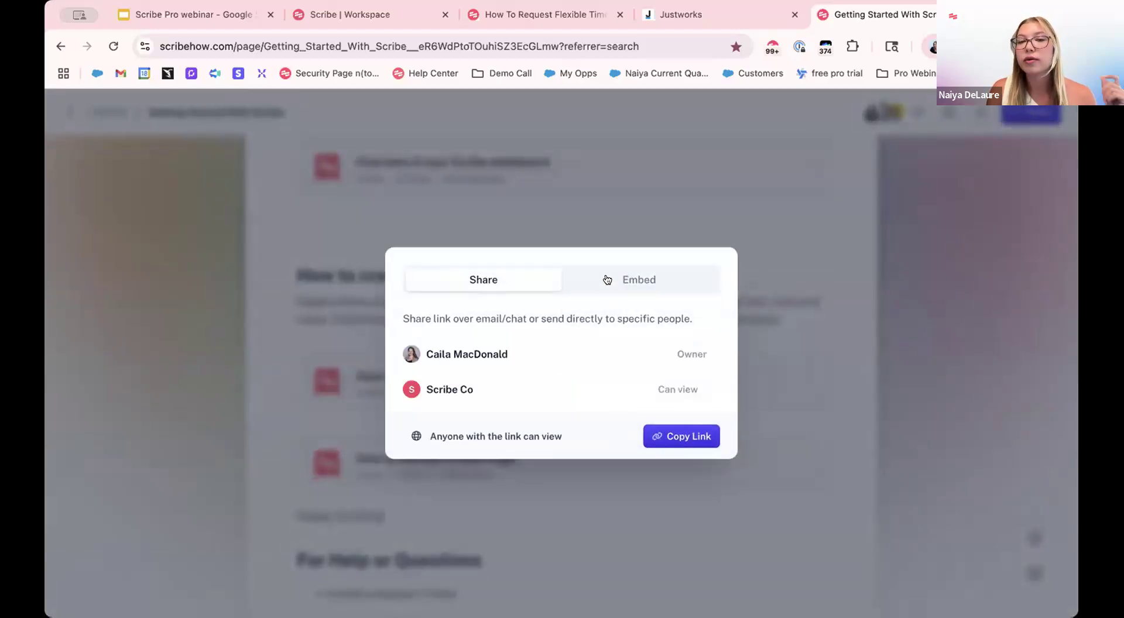
pyautogui.click(606, 276)
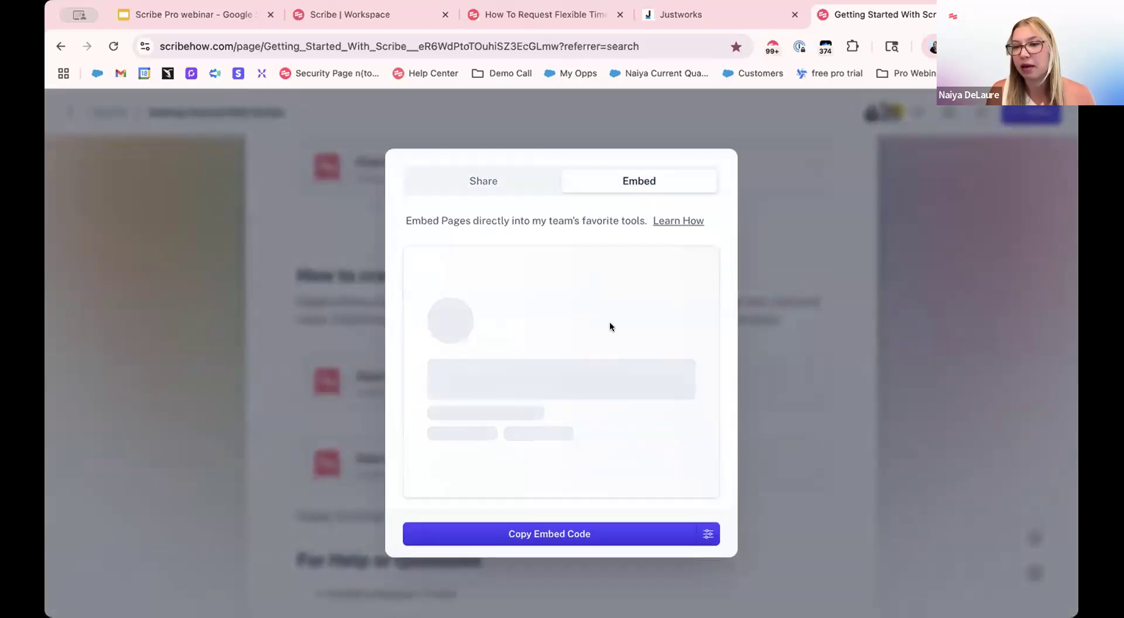
pyautogui.scroll(-5, 610, 400)
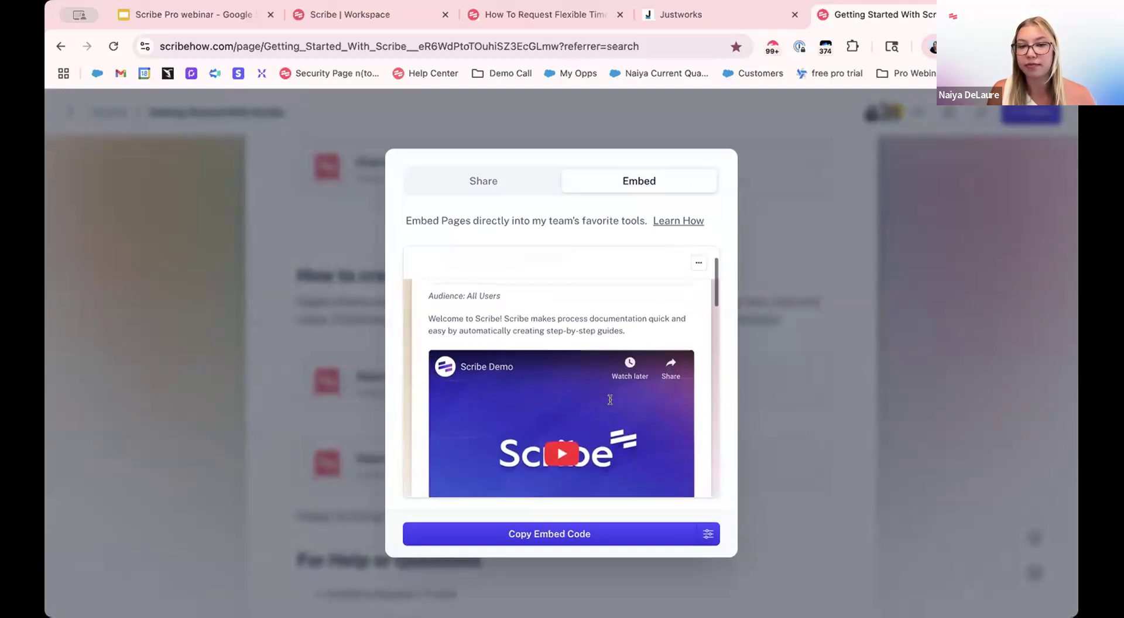
pyautogui.scroll(-5, 609, 400)
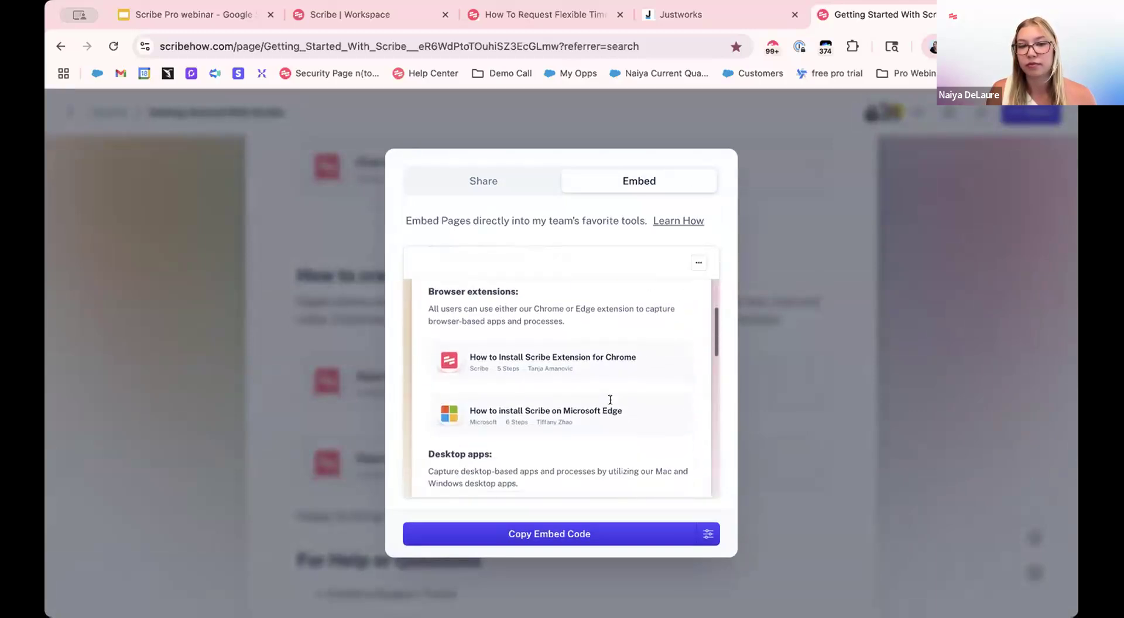
pyautogui.scroll(-10, 610, 403)
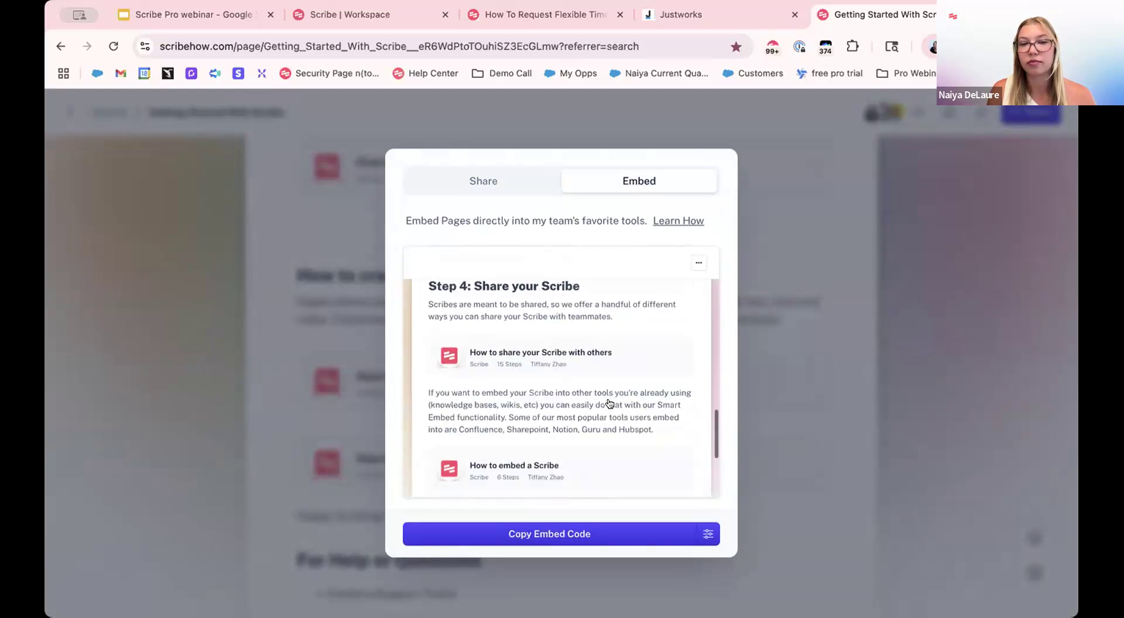
pyautogui.click(841, 351)
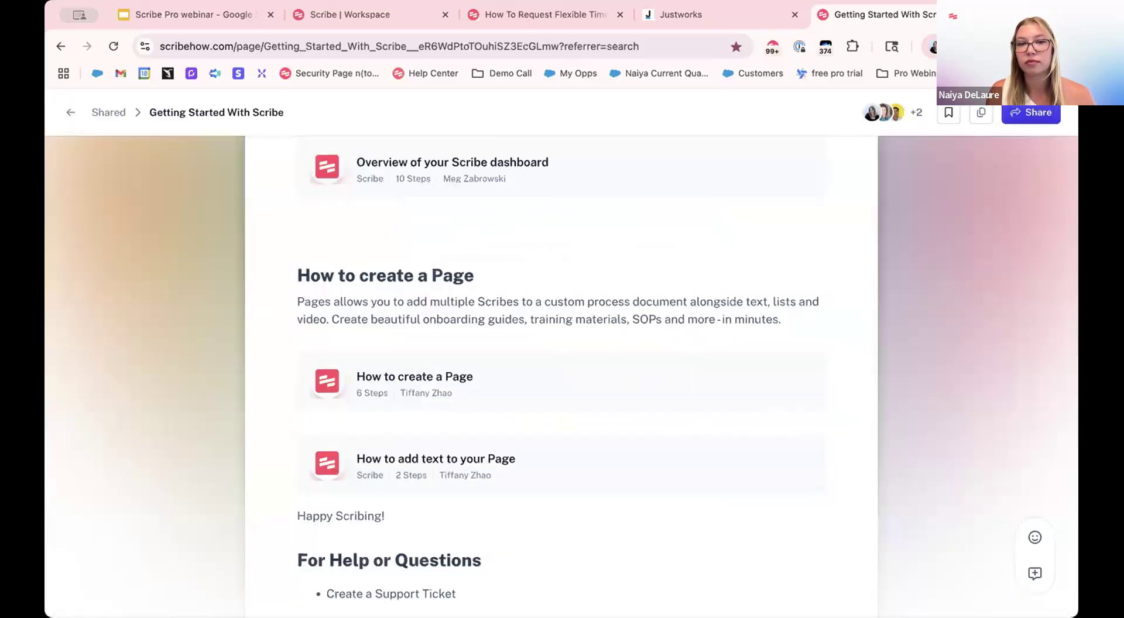